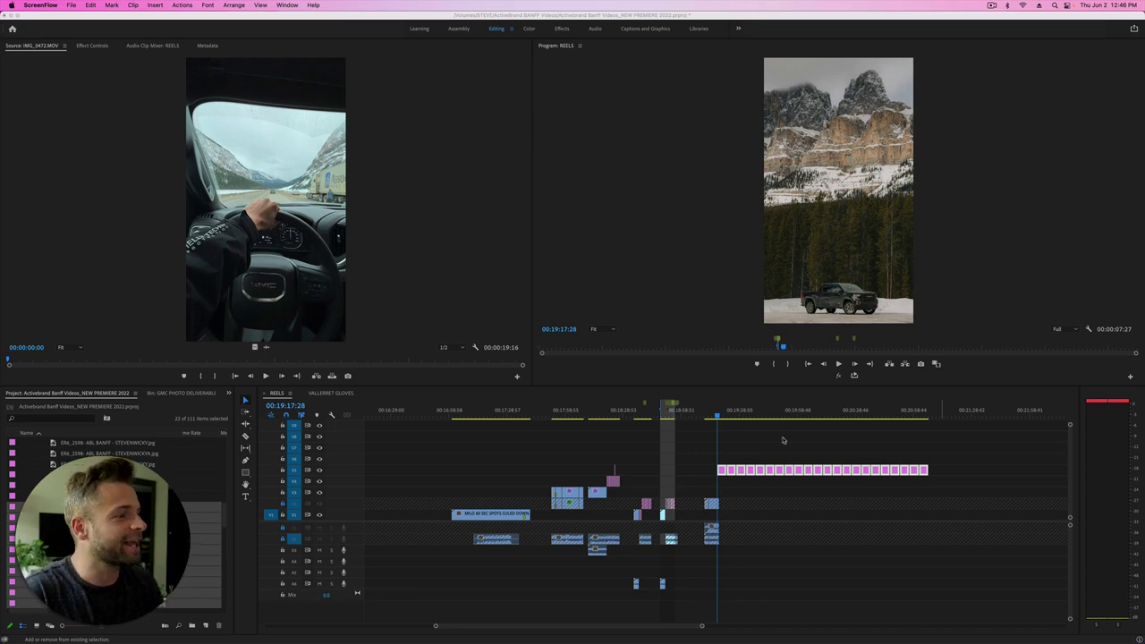
Switch to Instagram in Chrome, open the first story in the stories row and pause it.
key("ctrl+Up")
left_click(547, 495)
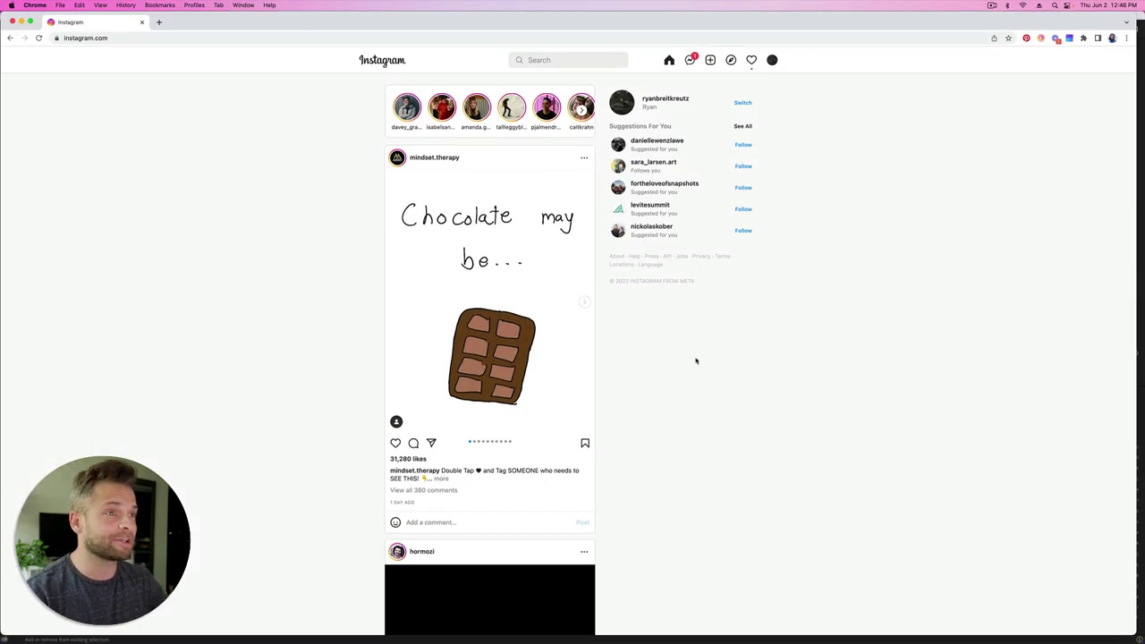
scroll(695, 357, "down", 5)
scroll(694, 354, "up", 5)
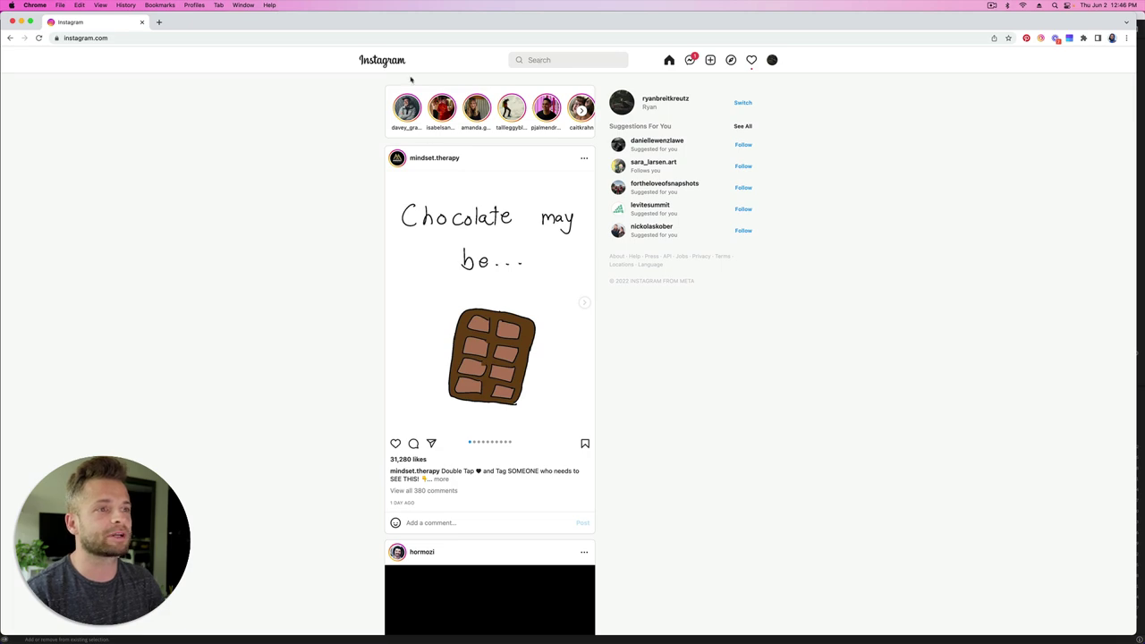
left_click(410, 109)
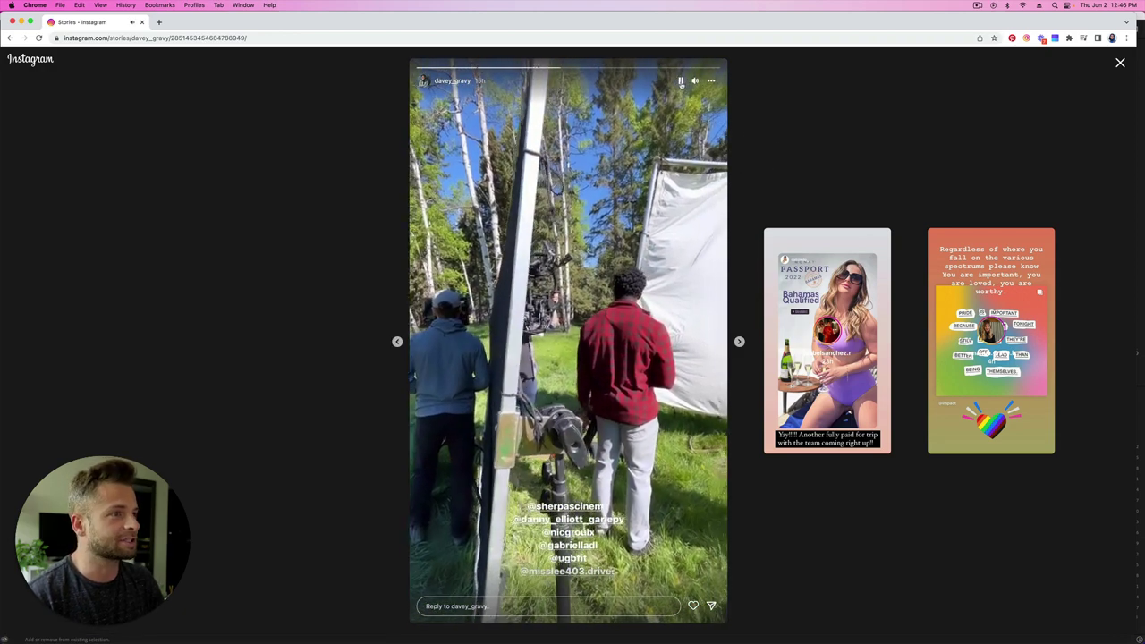
left_click(680, 81)
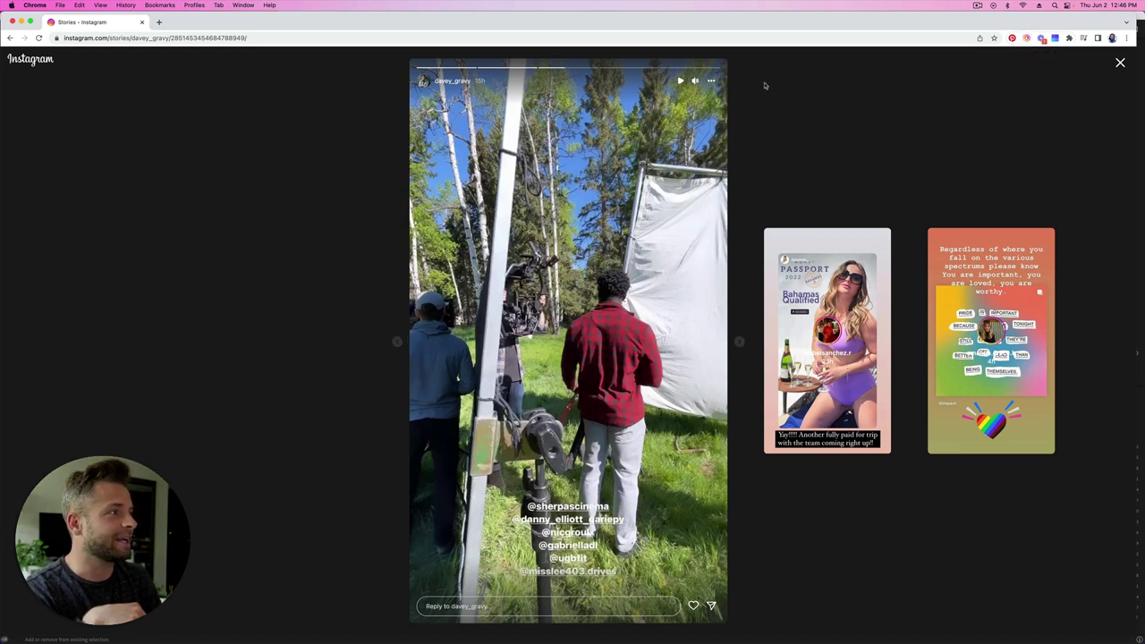
left_click(713, 81)
left_click(859, 158)
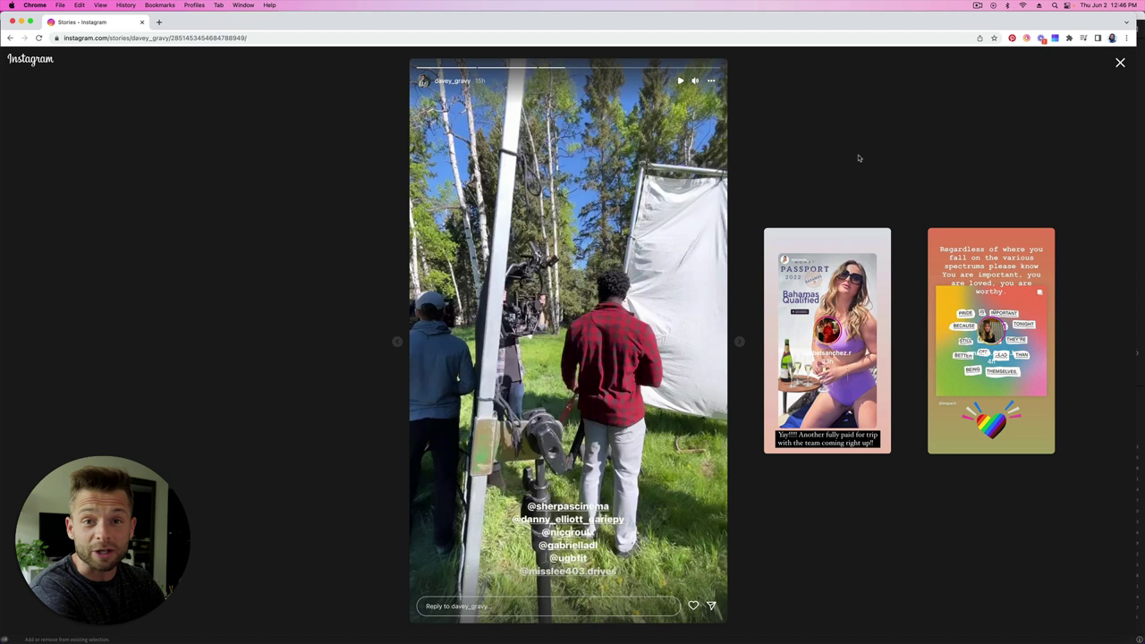
Switch to QuickTime Player, bring up the controls for a new screen recording and dismiss them.
mouse_move(9, 399)
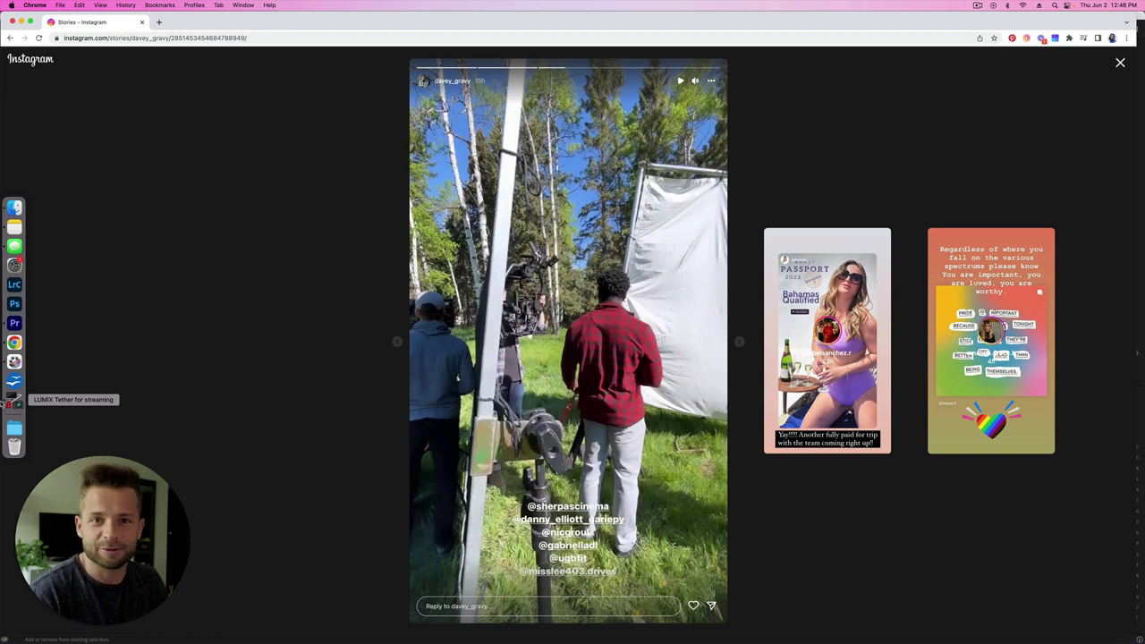
key("super+space")
type("quick")
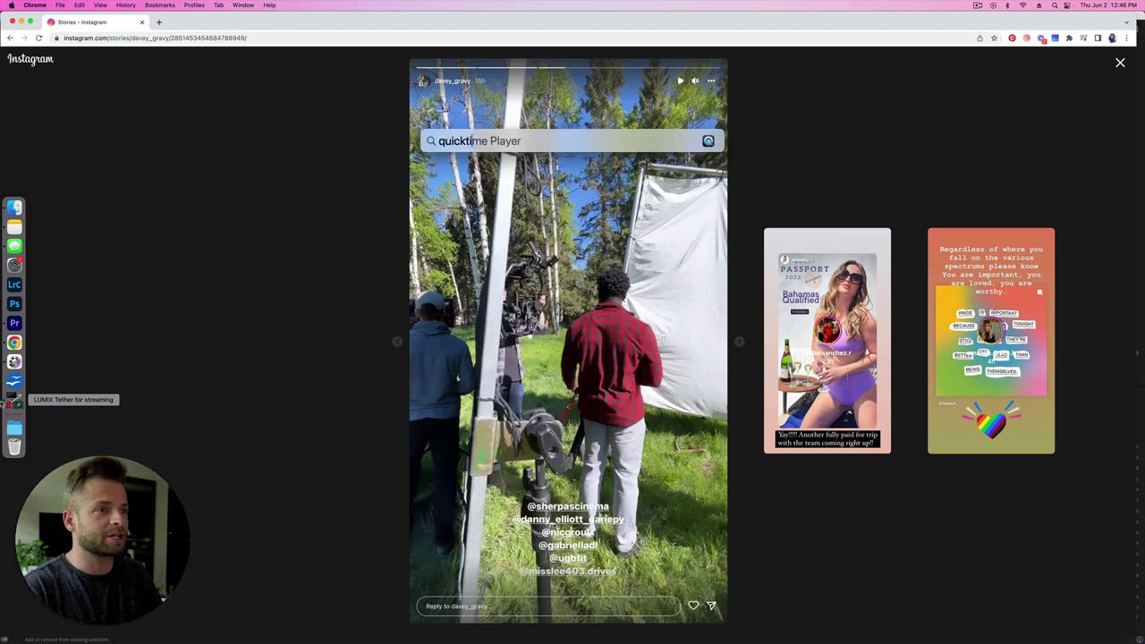
key("Return")
left_click(88, 4)
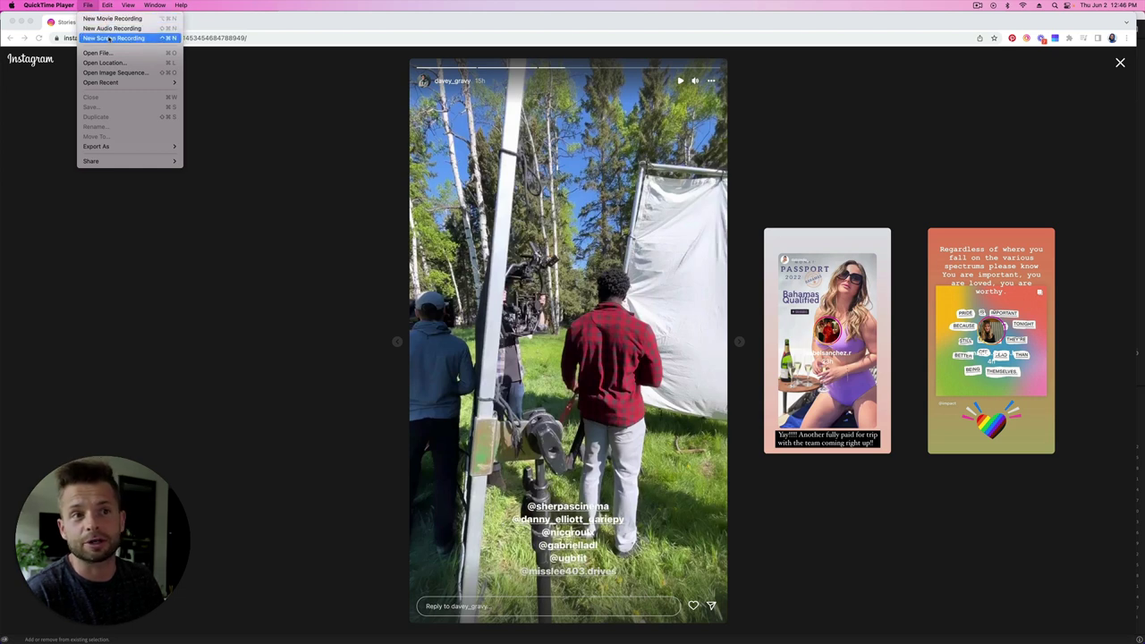
left_click(111, 39)
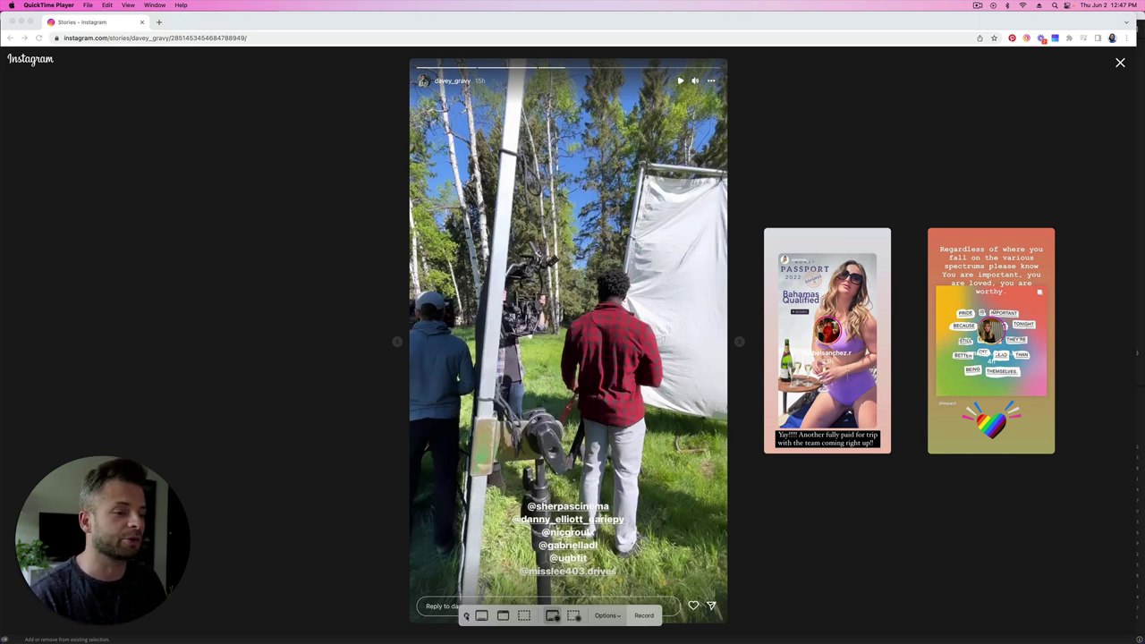
left_click(466, 615)
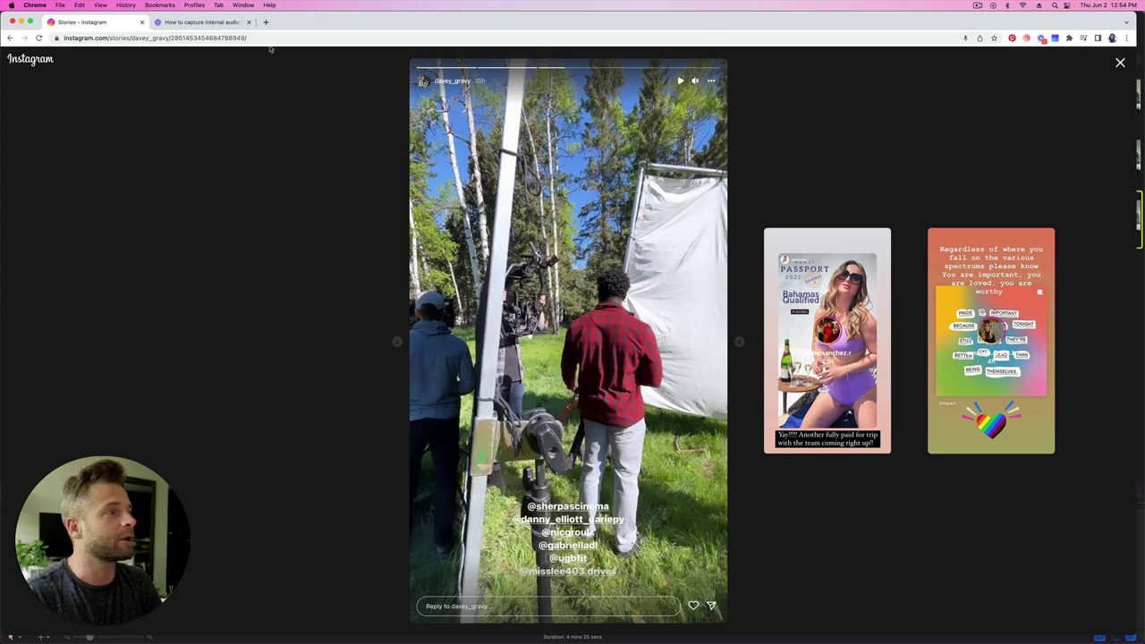
Read Loom's help article on capturing internal audio, highlight the Include Tab Audio setting, and return to the Instagram story.
left_click(166, 24)
scroll(584, 258, "down", 3)
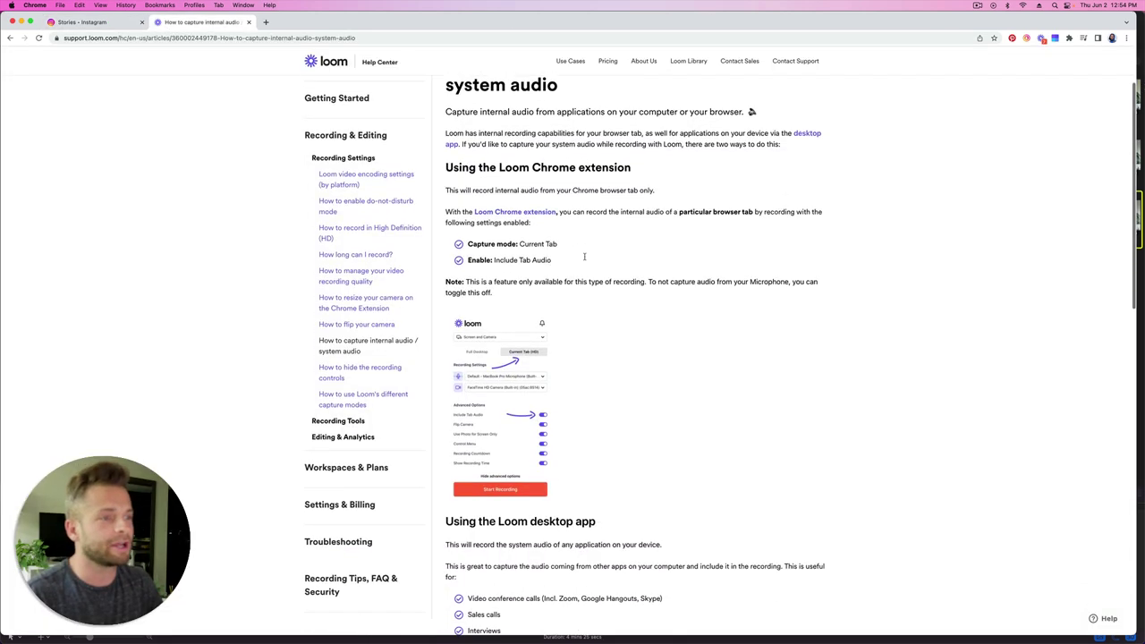
mouse_move(468, 205)
left_mouse_down()
mouse_move(608, 207)
mouse_move(572, 228)
mouse_move(468, 224)
left_mouse_up()
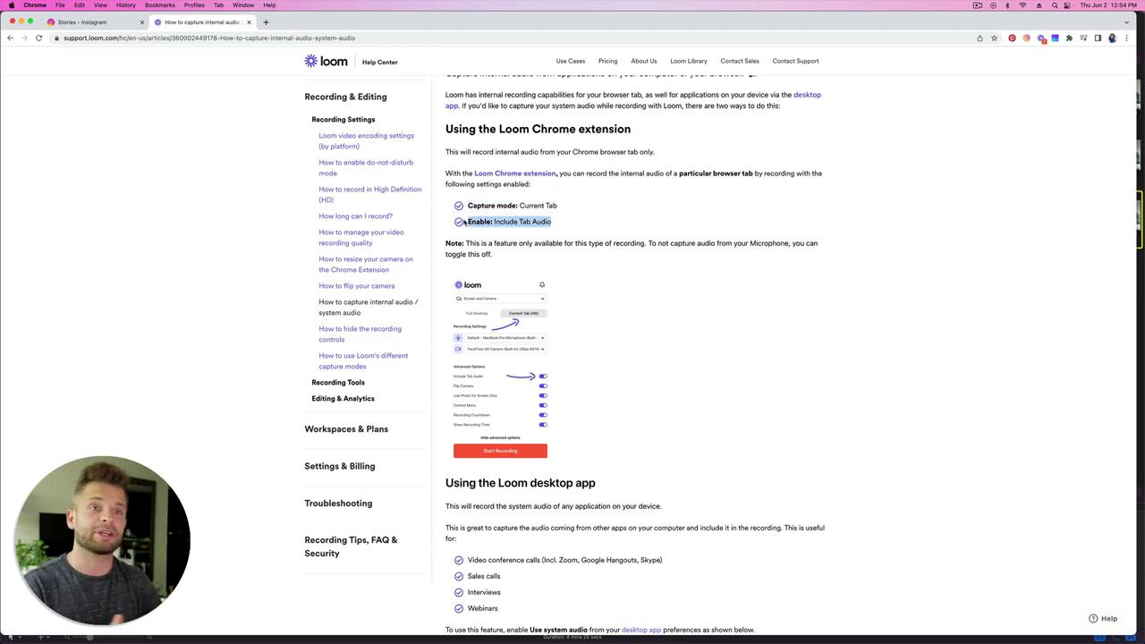
left_click(90, 21)
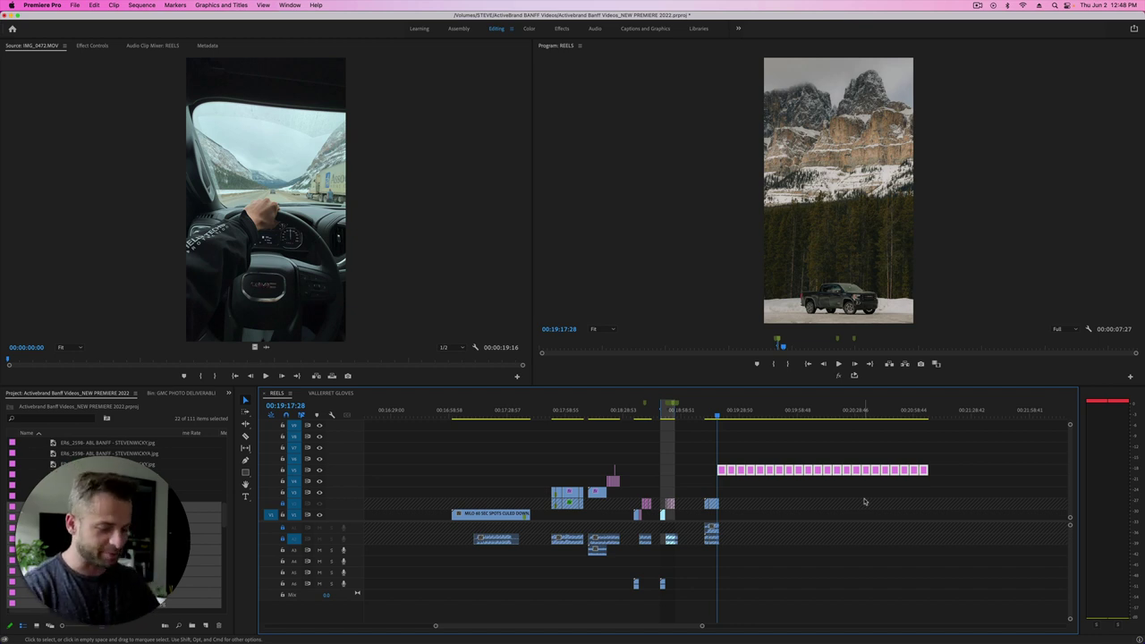
Play the two driving clips in the REELS sequence from their start to hear the music.
left_click(724, 449)
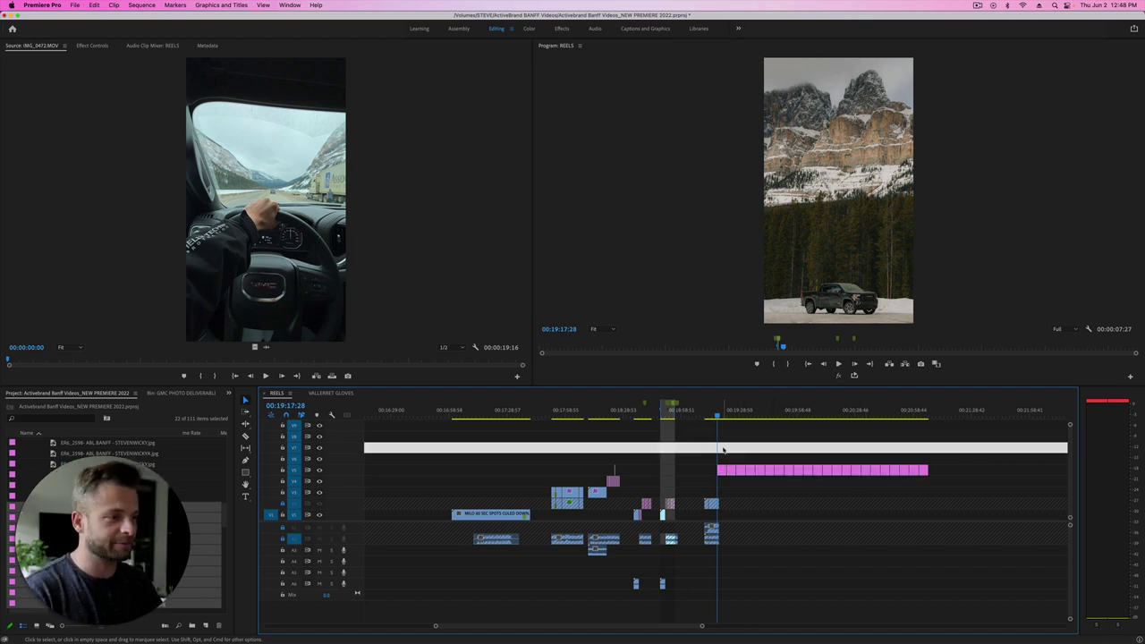
key("equal")
key("equal")
key("equal")
key("equal")
key("equal")
key("minus")
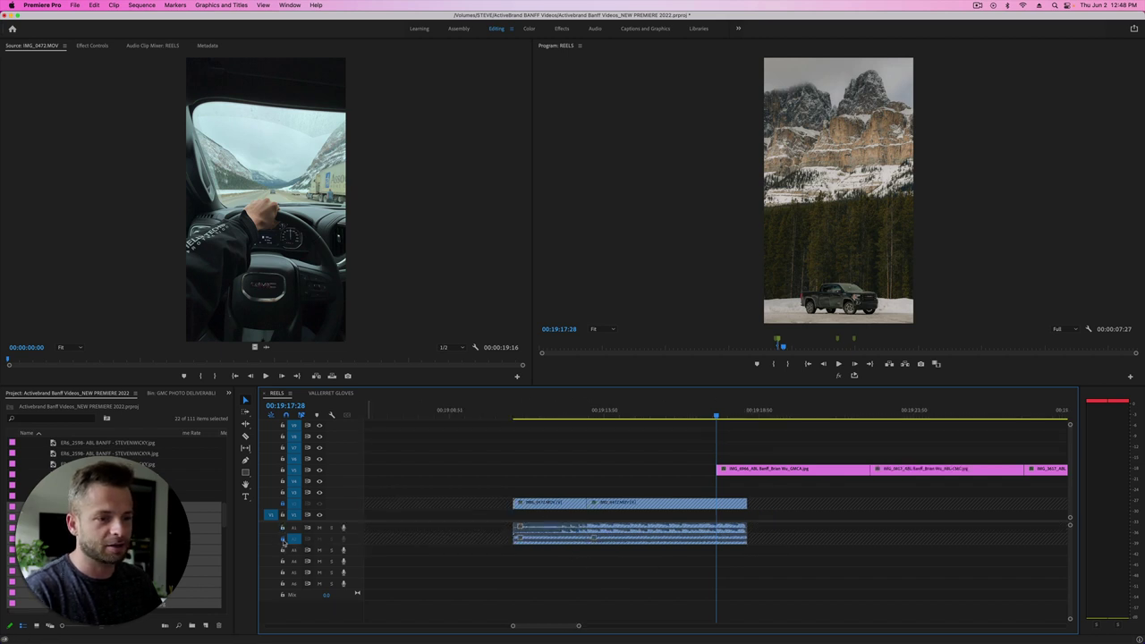
left_click(524, 414)
key("space")
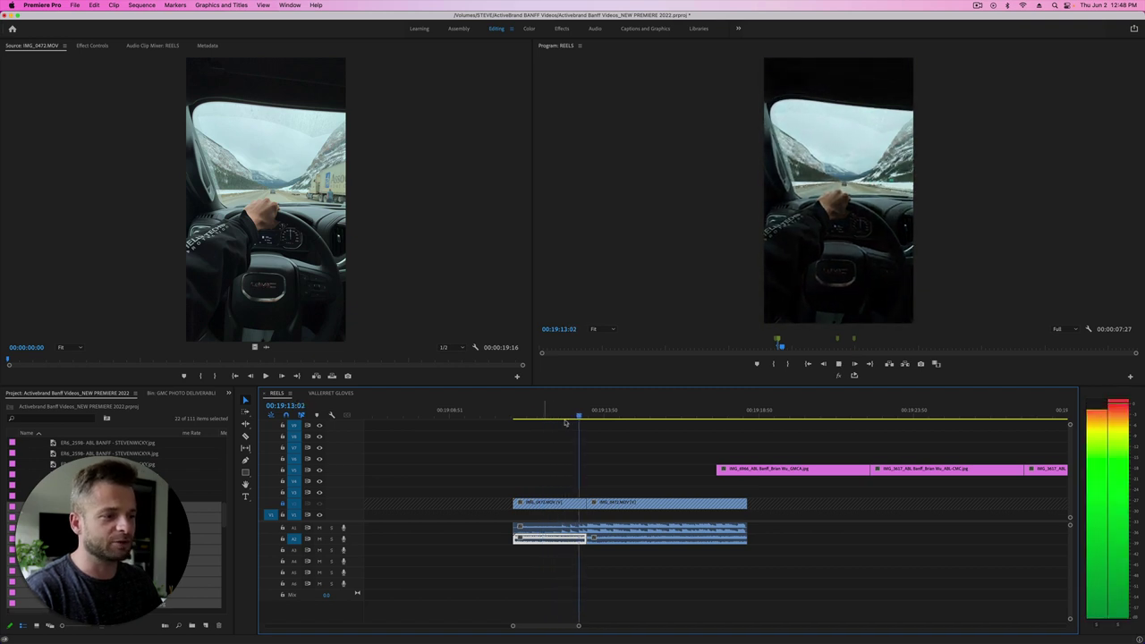
key("space")
Examine the music waveform on track A1 around the cut between the two driving clips.
left_click(618, 509)
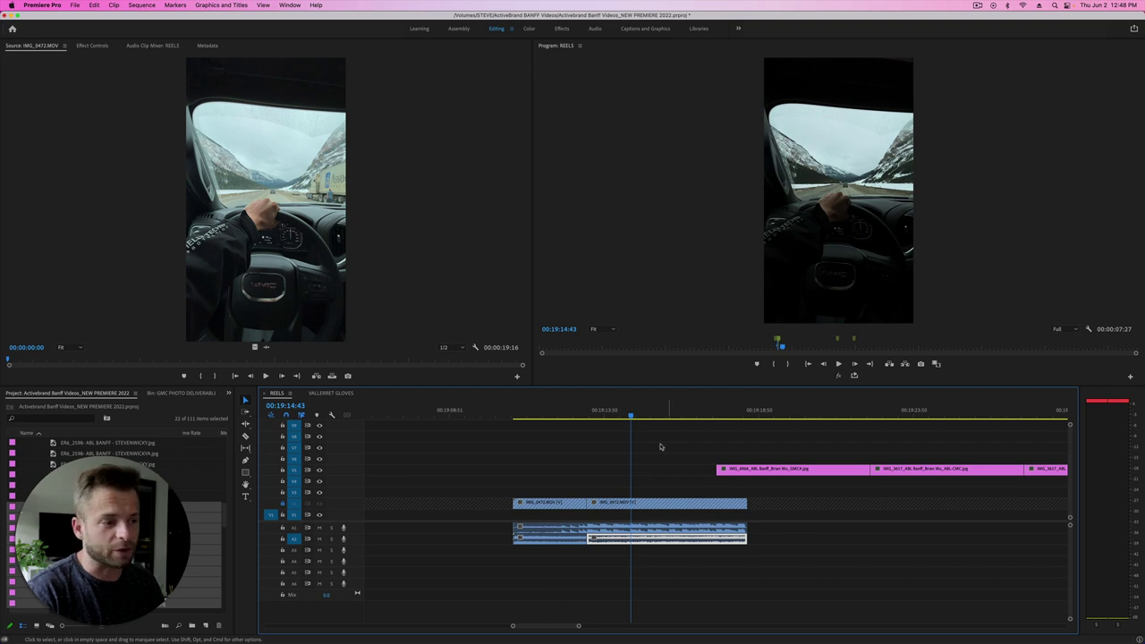
left_click(583, 412)
key("=")
key("=")
key("=")
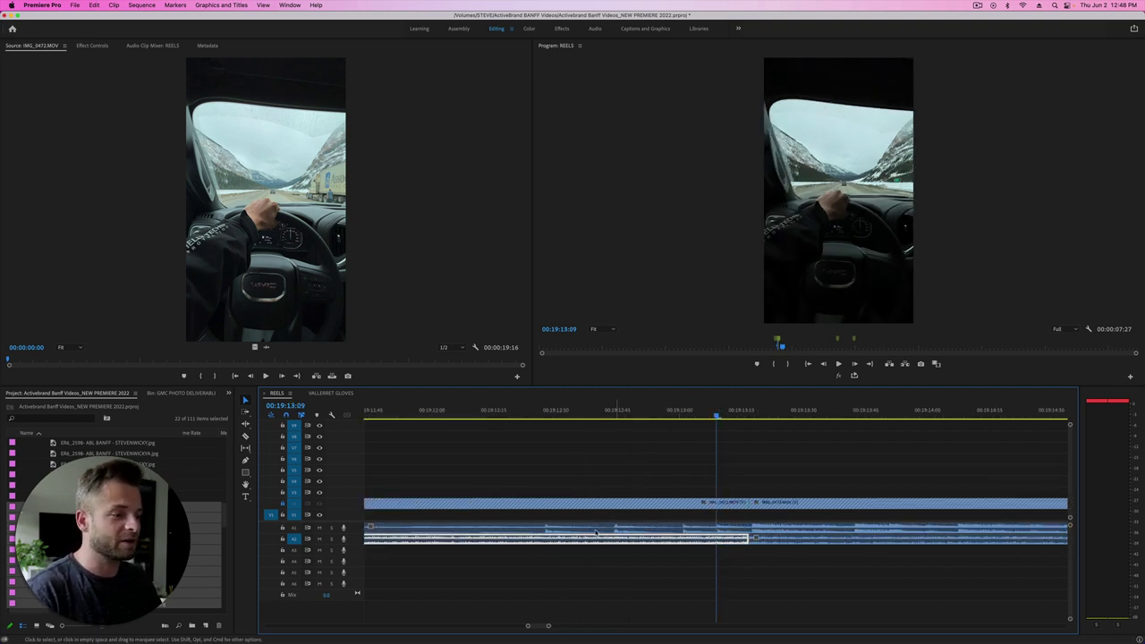
left_click(571, 529)
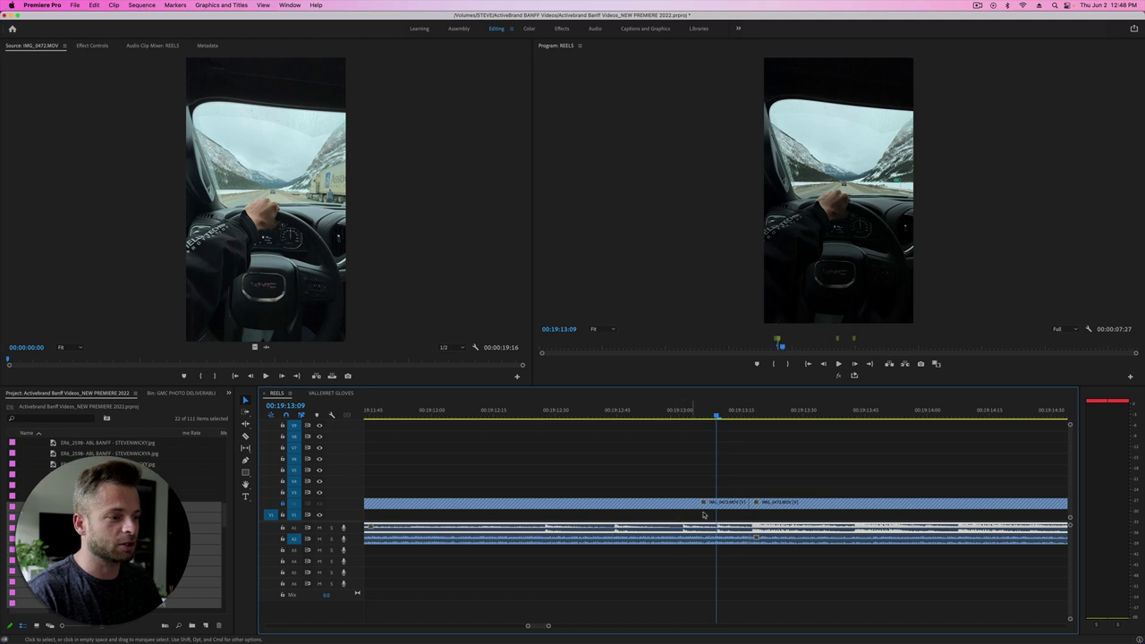
key("minus")
key("minus")
key("minus")
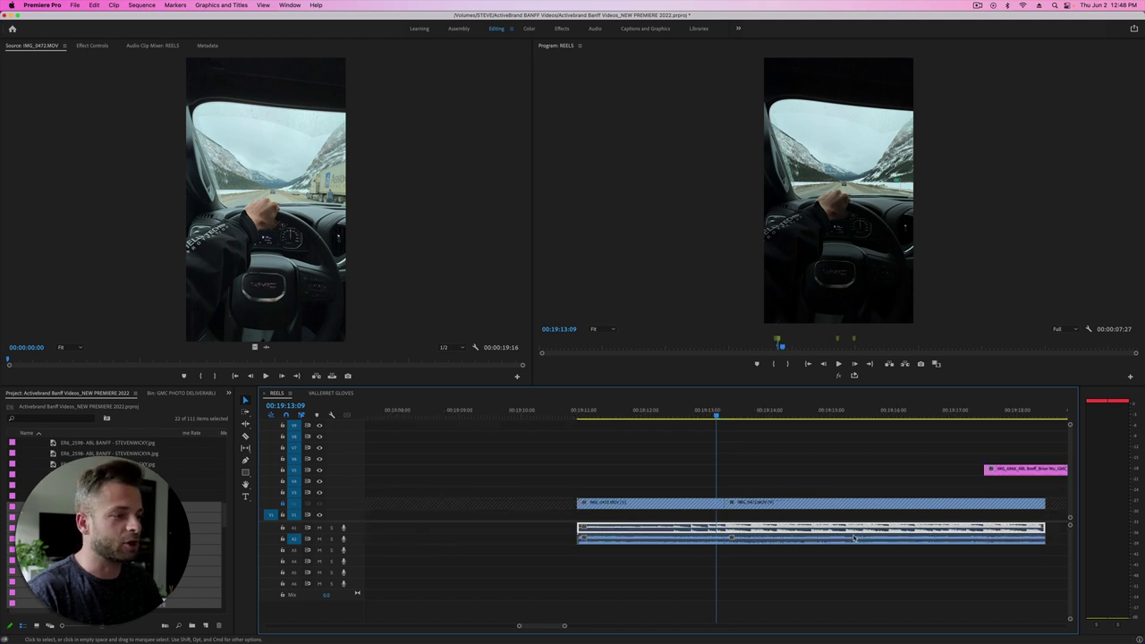
Play the driving clips through their cut and check it against the beats in the music waveform.
left_click(662, 412)
key("equal")
key("equal")
key("equal")
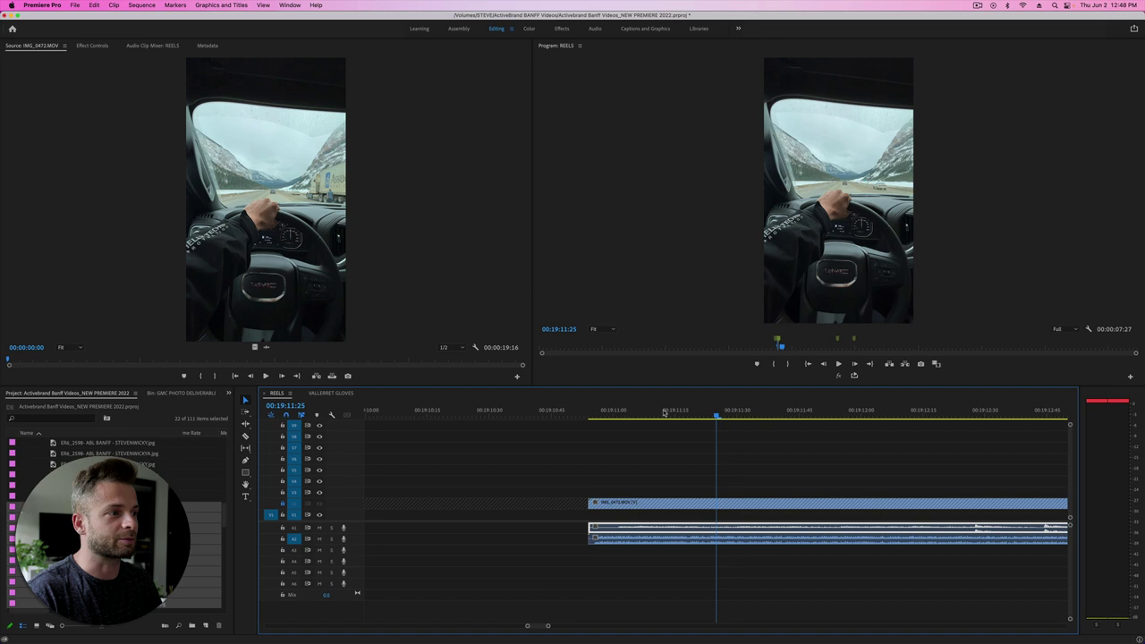
key("minus")
key("minus")
key("space")
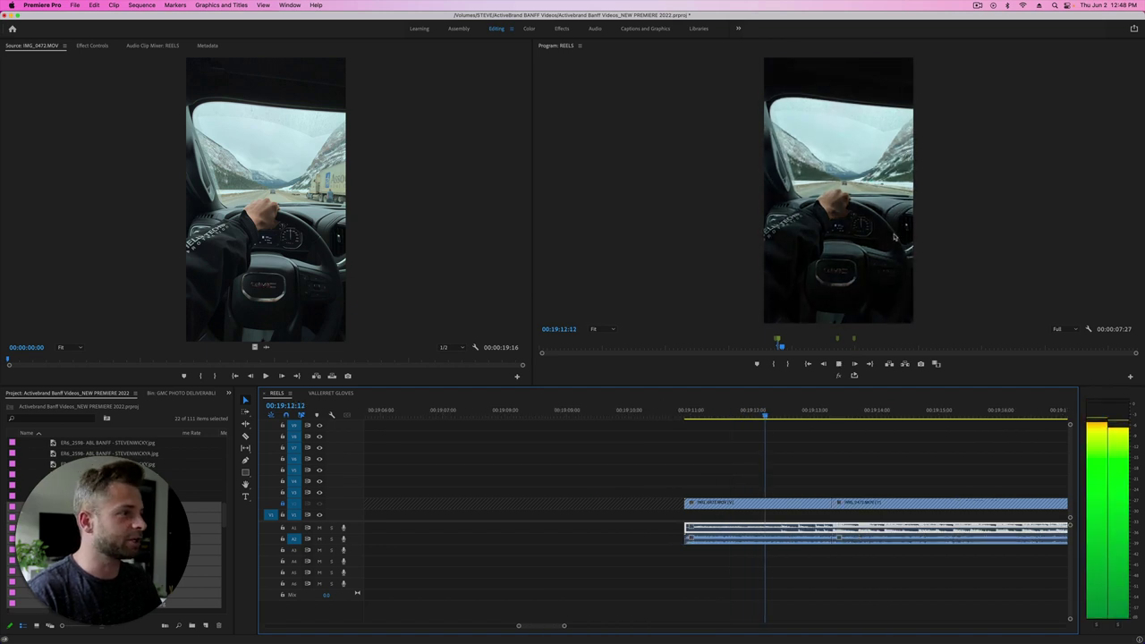
key("space")
key("equal")
key("equal")
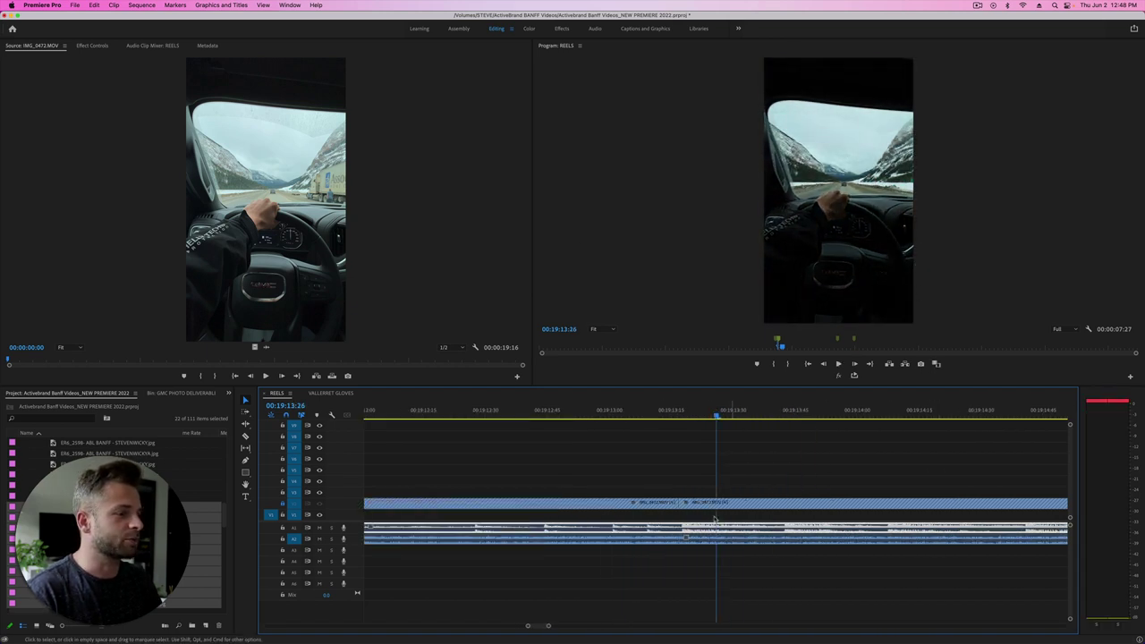
key("minus")
Select all the photo clips on track V5 and move them to track V3, above the driving clips.
scroll(552, 534, "down", 6)
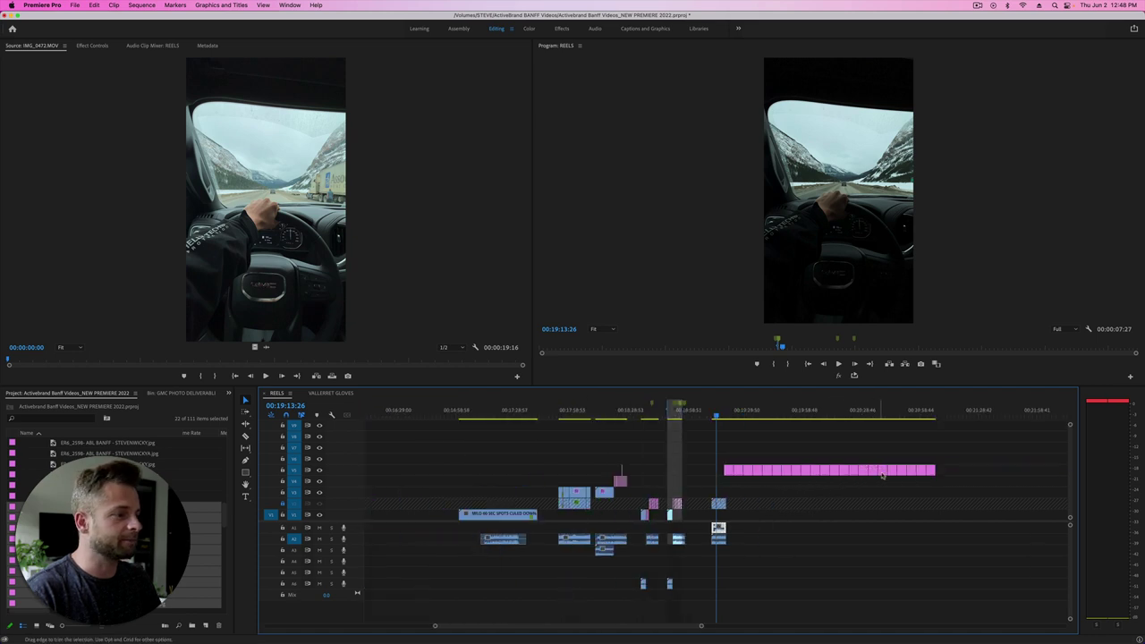
left_click_drag(946, 450, 739, 474)
left_click_drag(733, 413, 826, 414)
left_click_drag(993, 458, 706, 477)
key("equal")
key("equal")
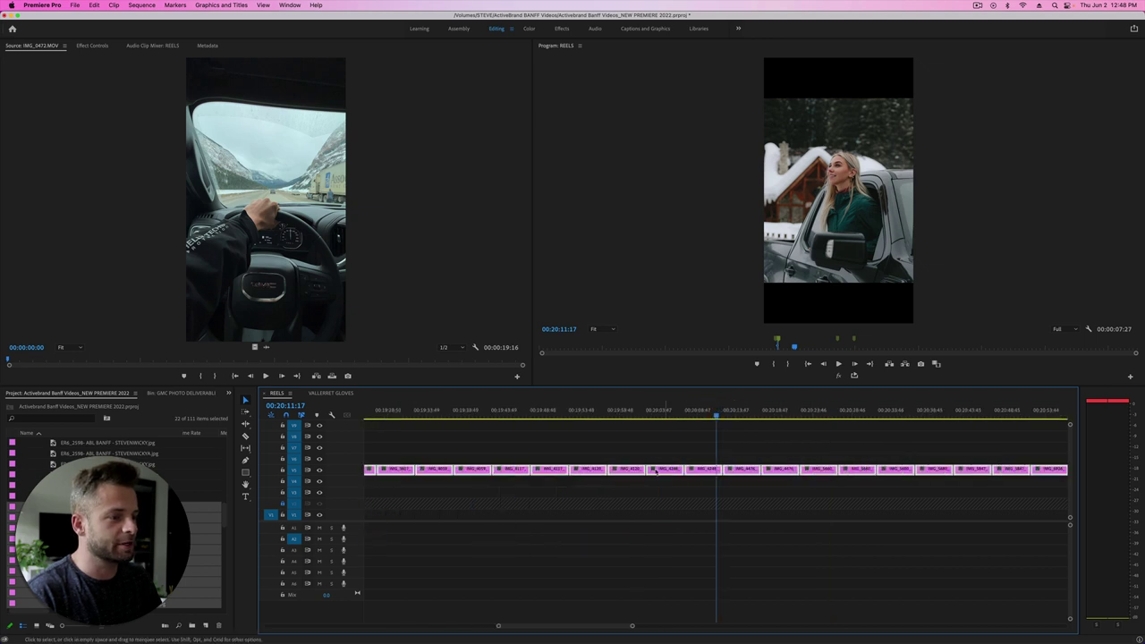
scroll(655, 471, "down", 5)
left_click_drag(514, 471, 500, 496)
left_click(492, 414)
Shift the photo clips on V3 so the first photo starts at the cut between the two driving clips.
key("equal")
key("equal")
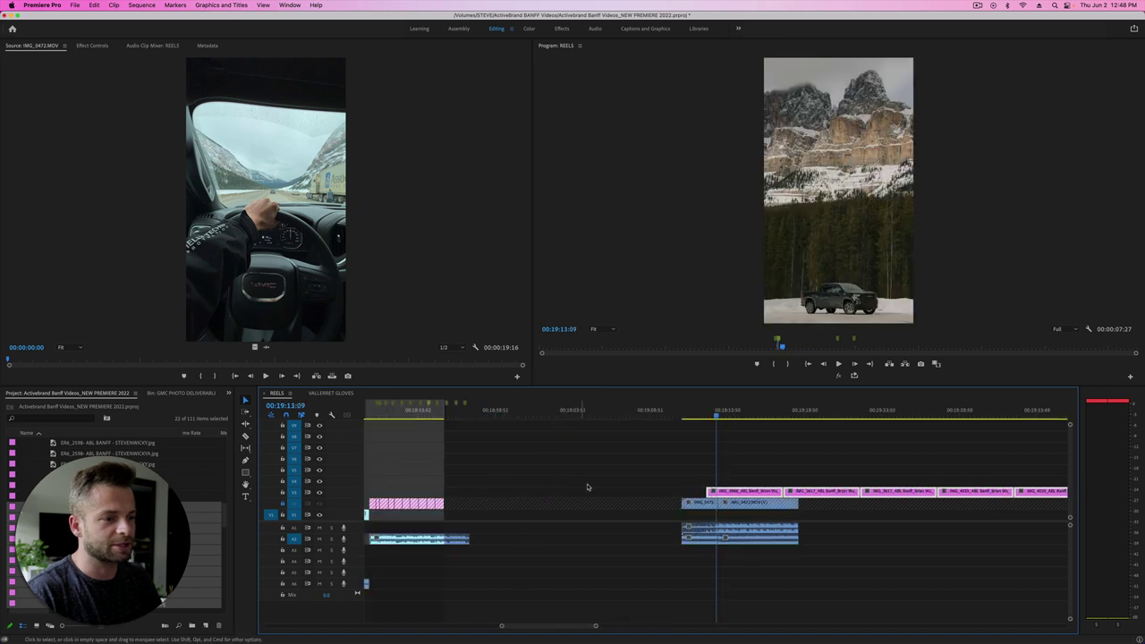
key("equal")
key("equal")
key("equal")
left_click_drag(698, 493, 797, 495)
key("minus")
key("minus")
key("minus")
key("equal")
key("equal")
key("minus")
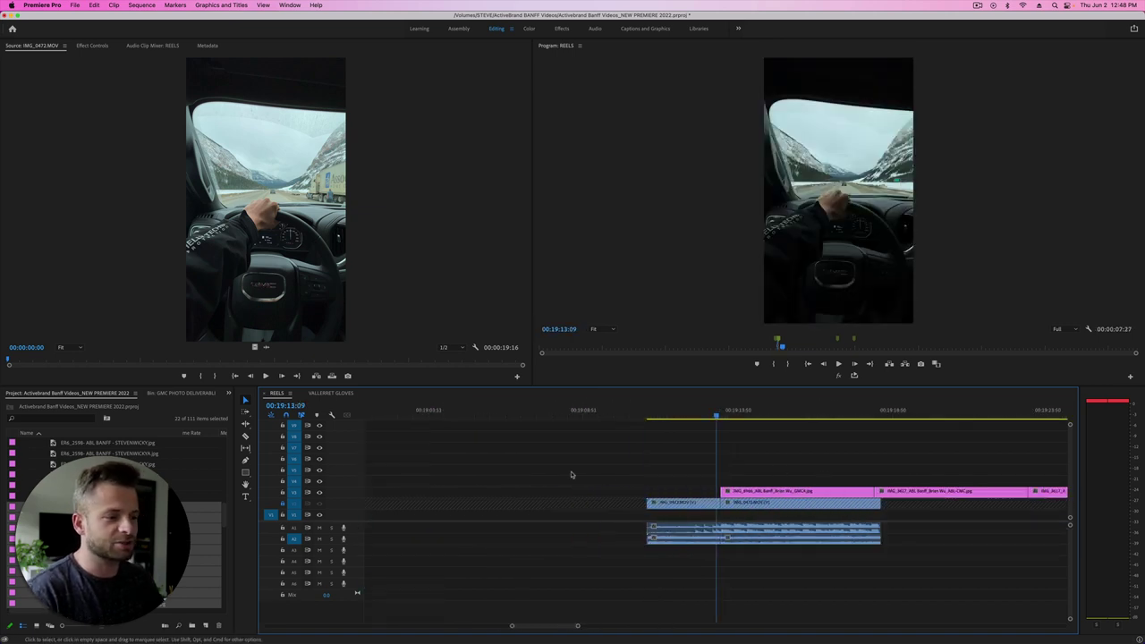
Try to shorten the first photo clip by hand and move the second photo closer to it.
left_click_drag(872, 491, 763, 493)
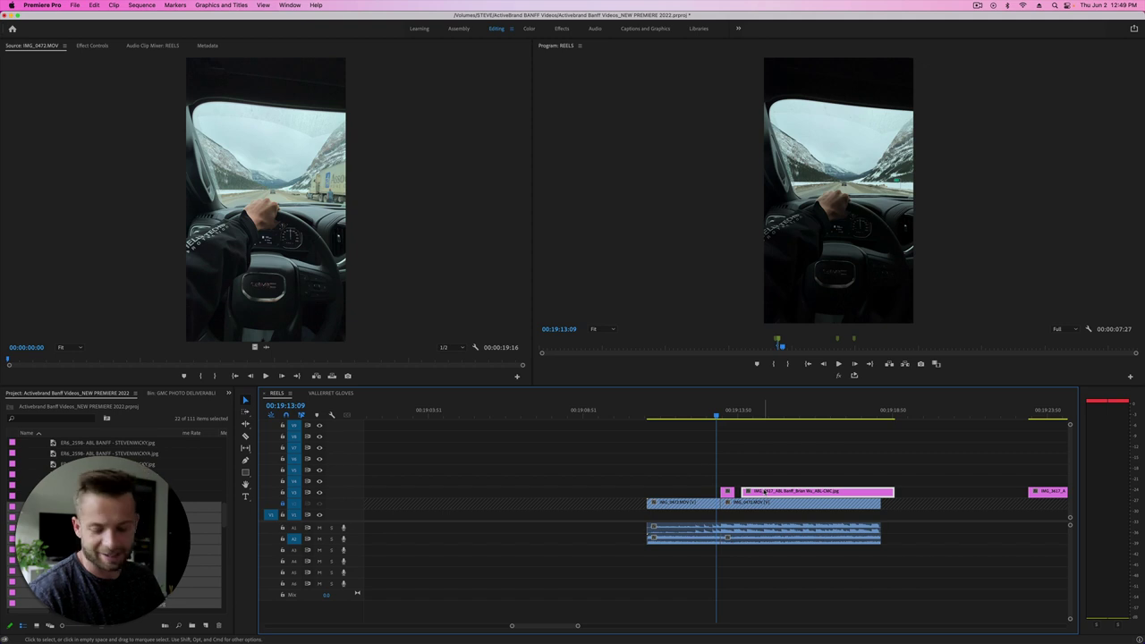
key("super+z")
key("super+z")
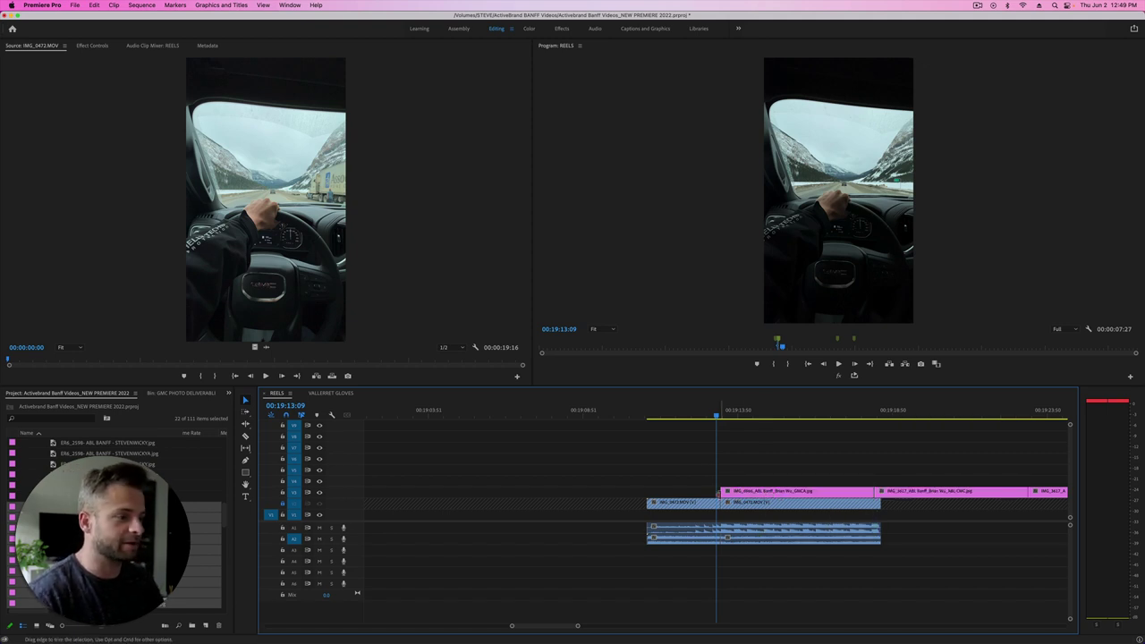
Lock audio tracks A1 and A2.
left_click(282, 527)
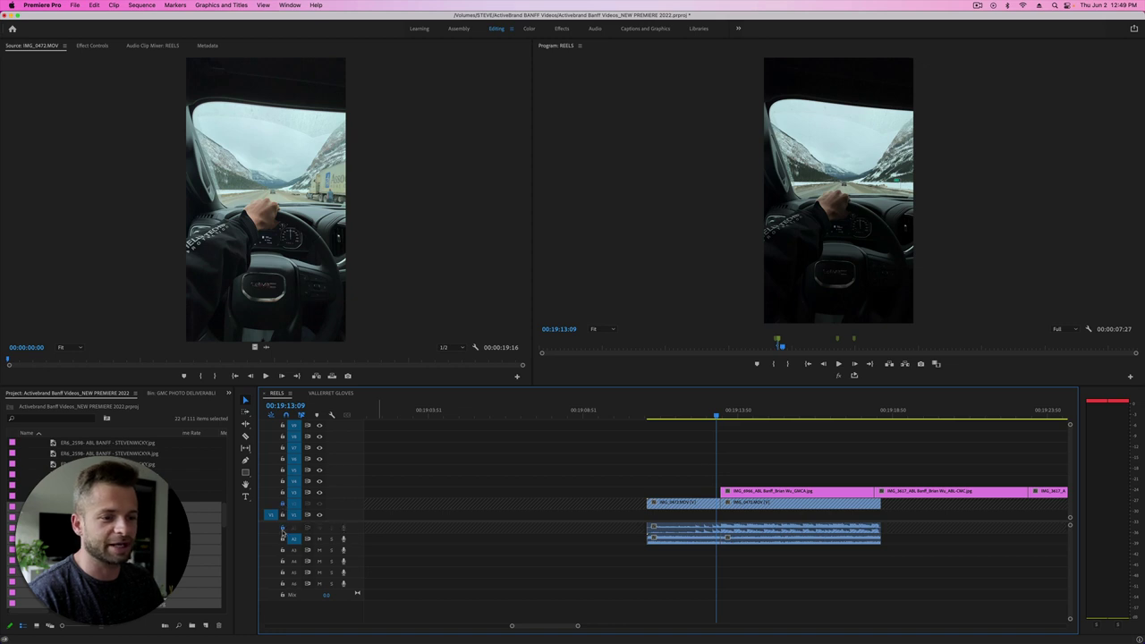
left_click(282, 539)
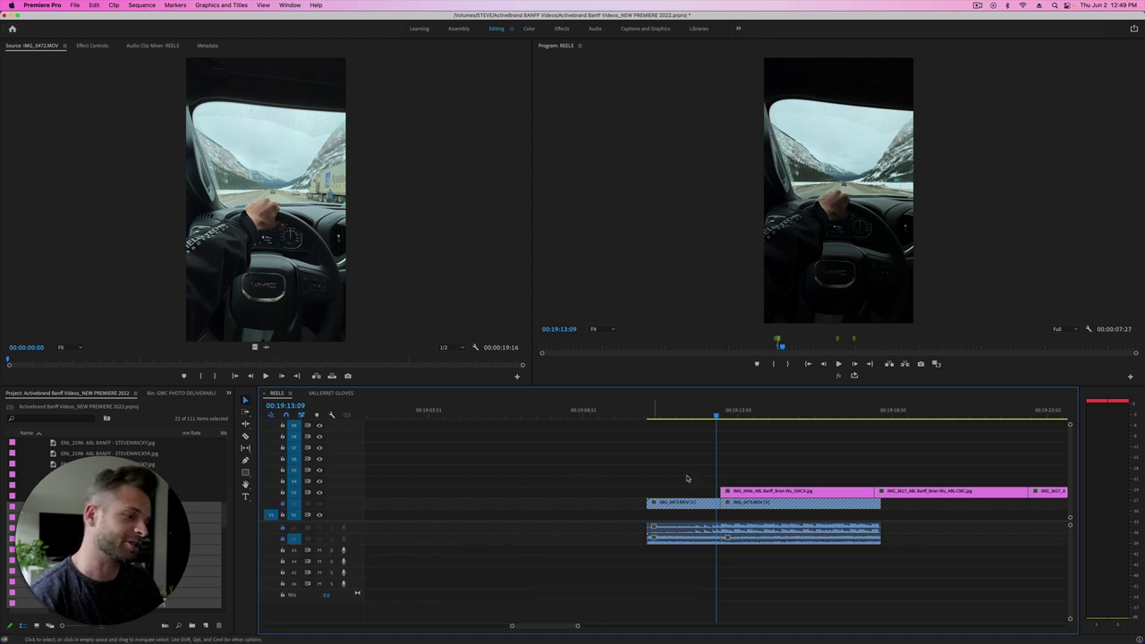
Ripple trim the first photo clip on V3 to end on the music beat at 00:19:13:43.
left_click(720, 416)
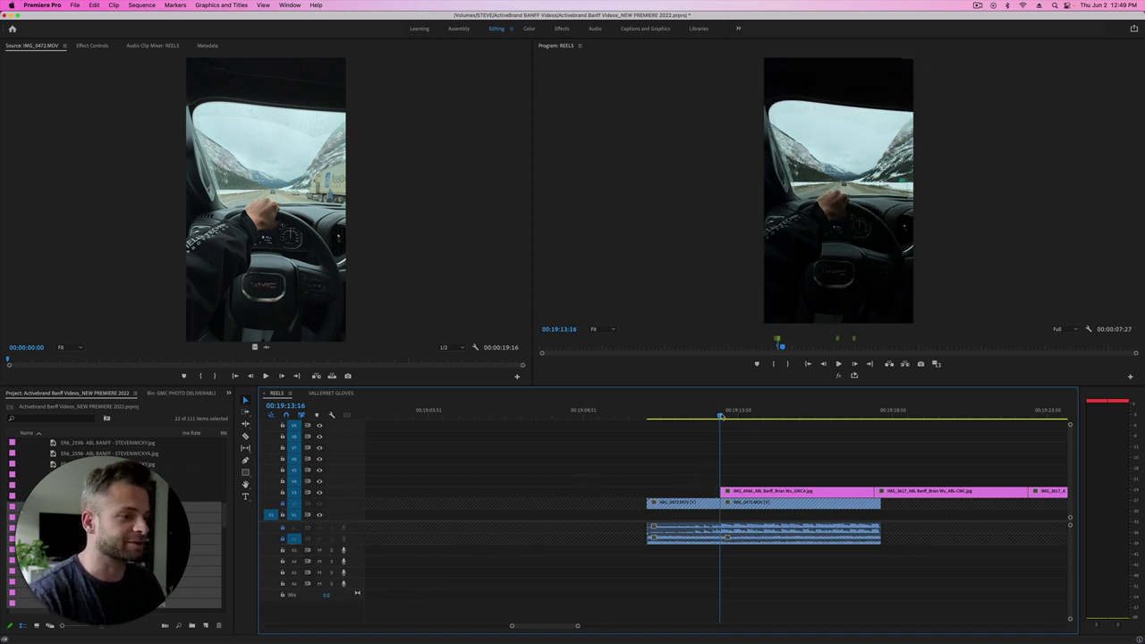
key("=")
key("=")
key("=")
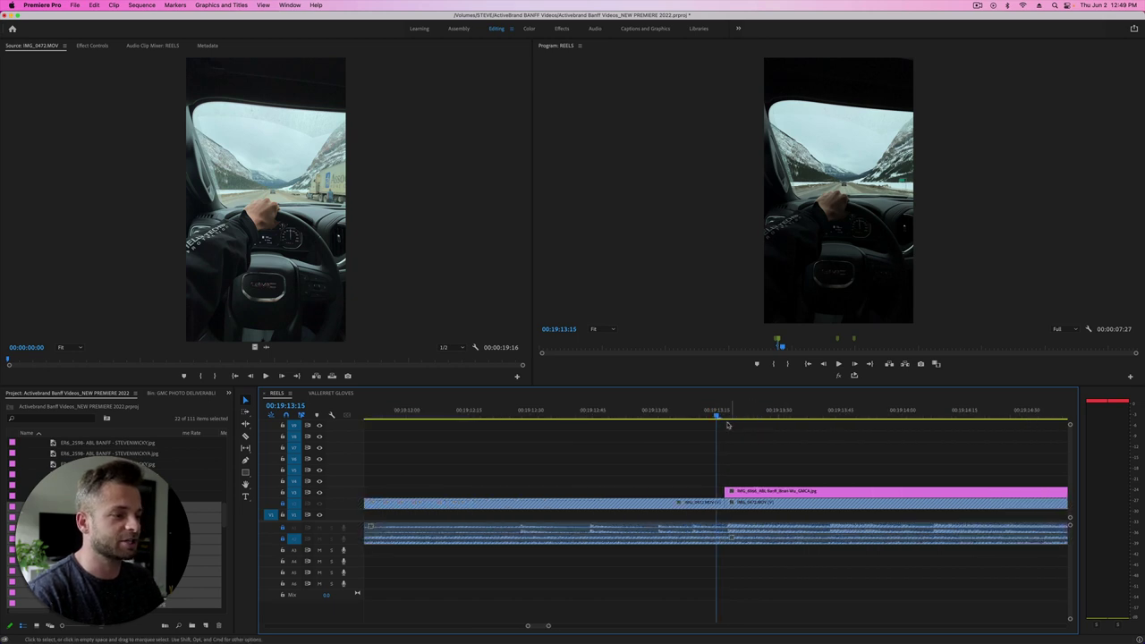
left_click(827, 416)
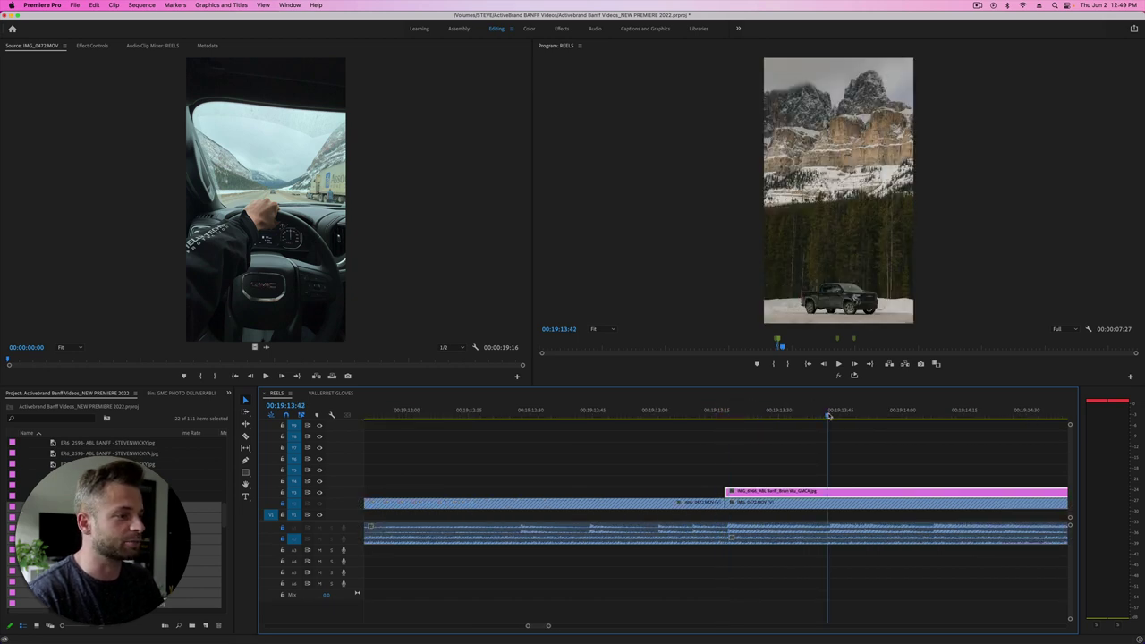
left_click(831, 417)
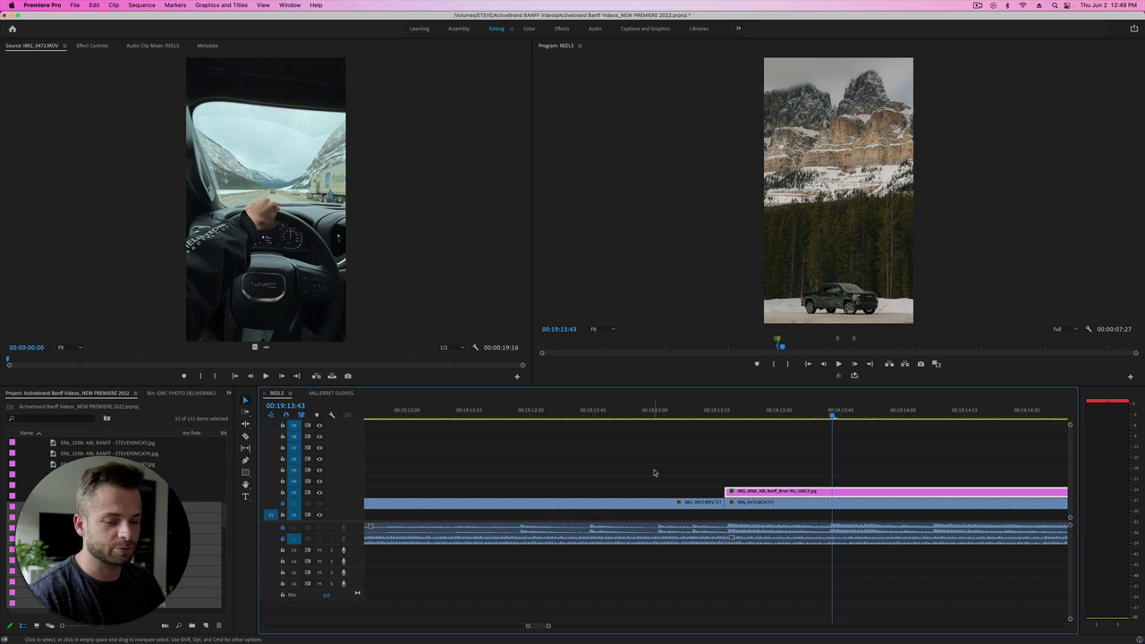
key("super+v")
Ripple trim the second and third photo clips to end on the beats at 00:19:14:07 and 00:19:14:41.
key("space")
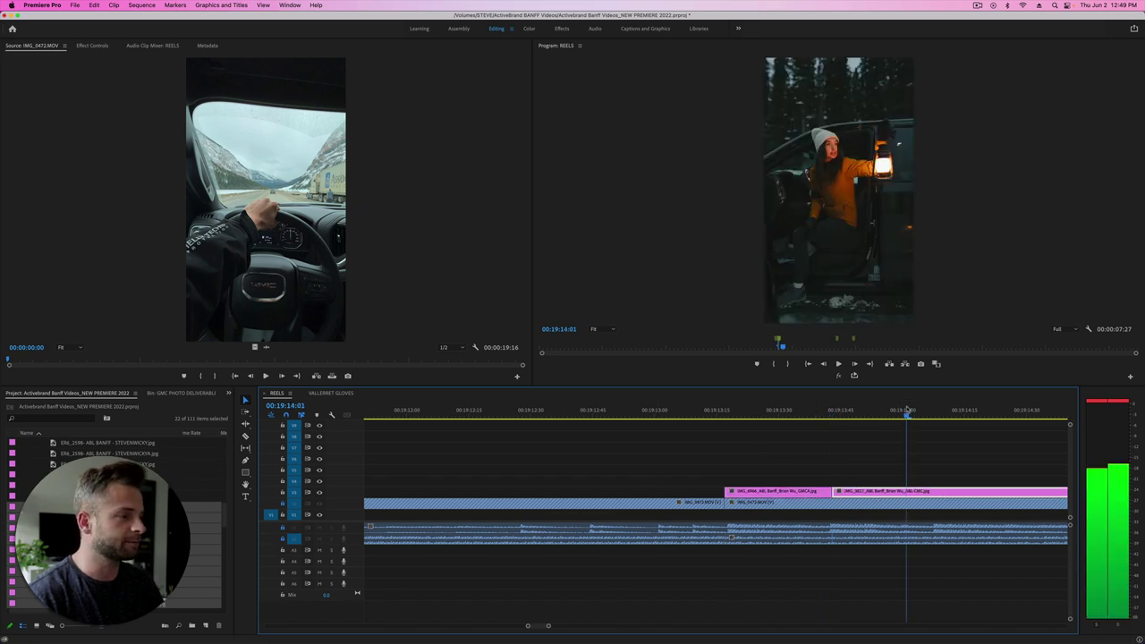
left_click(932, 416)
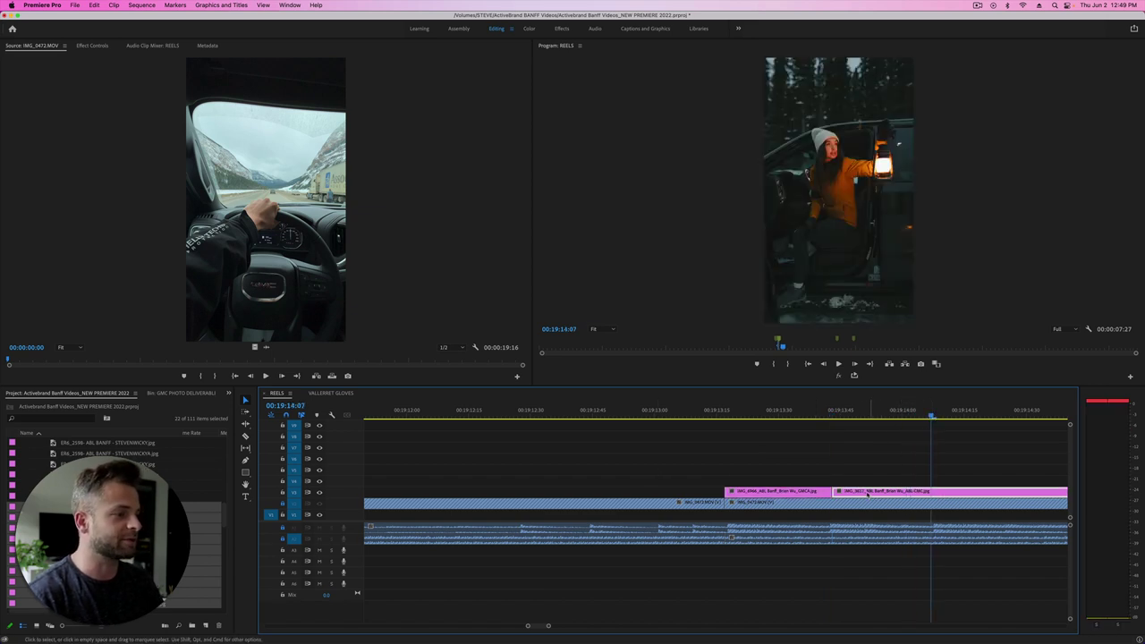
key("w")
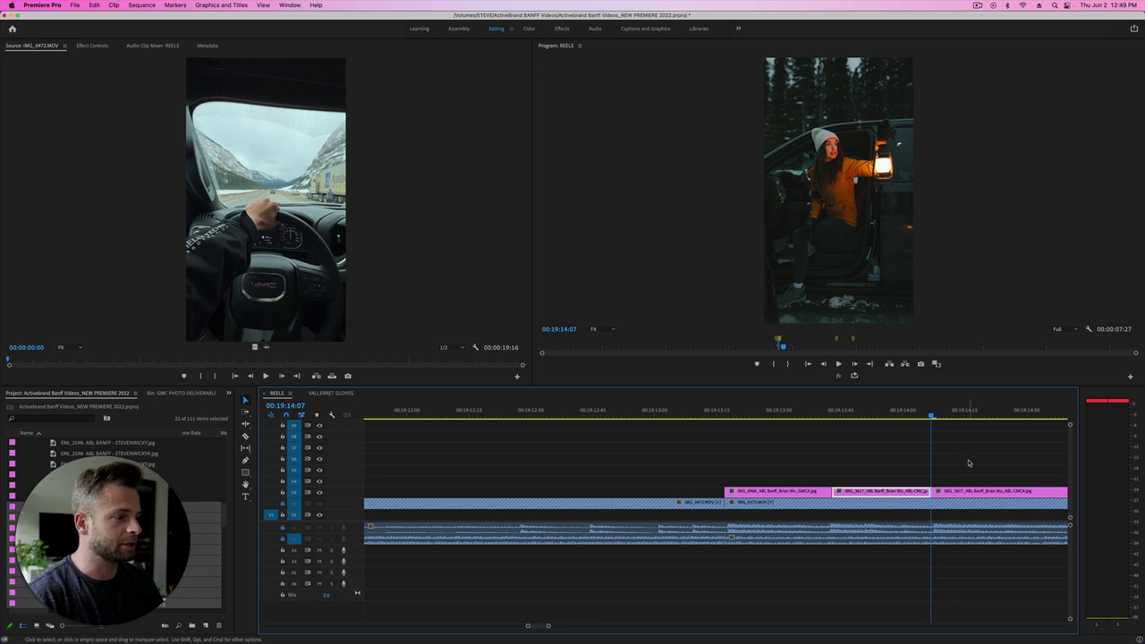
scroll(968, 463, "right", 3)
key("space")
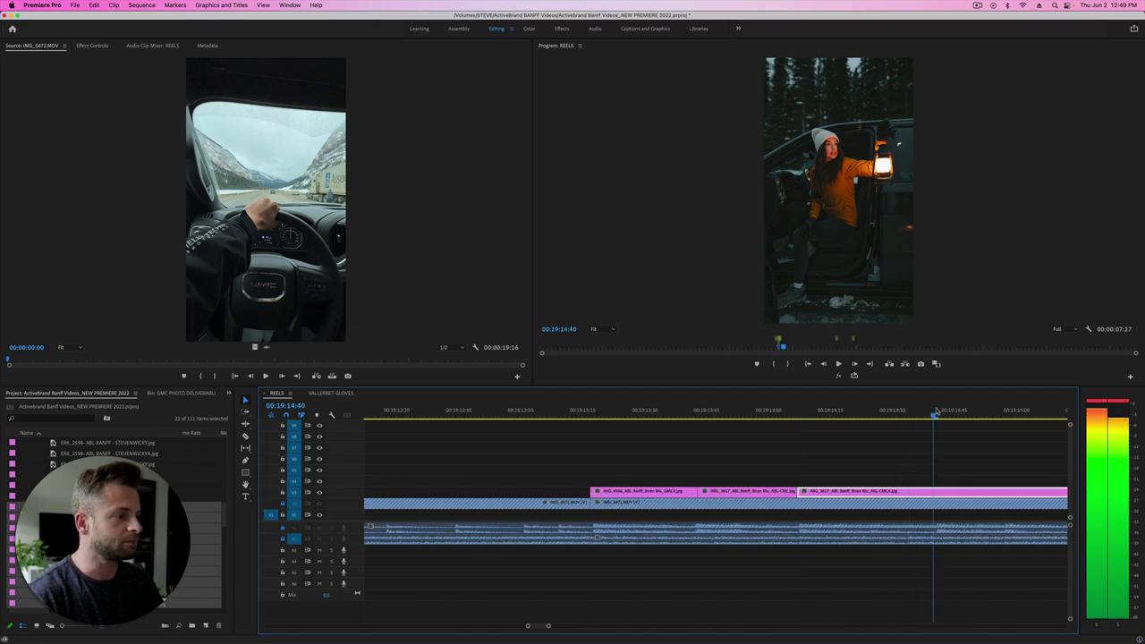
key("space")
key("super+v")
Ripple trim the fourth and fifth photo clips to successive beats, ending the fifth at 00:19:15:14.
scroll(943, 457, "right", 3)
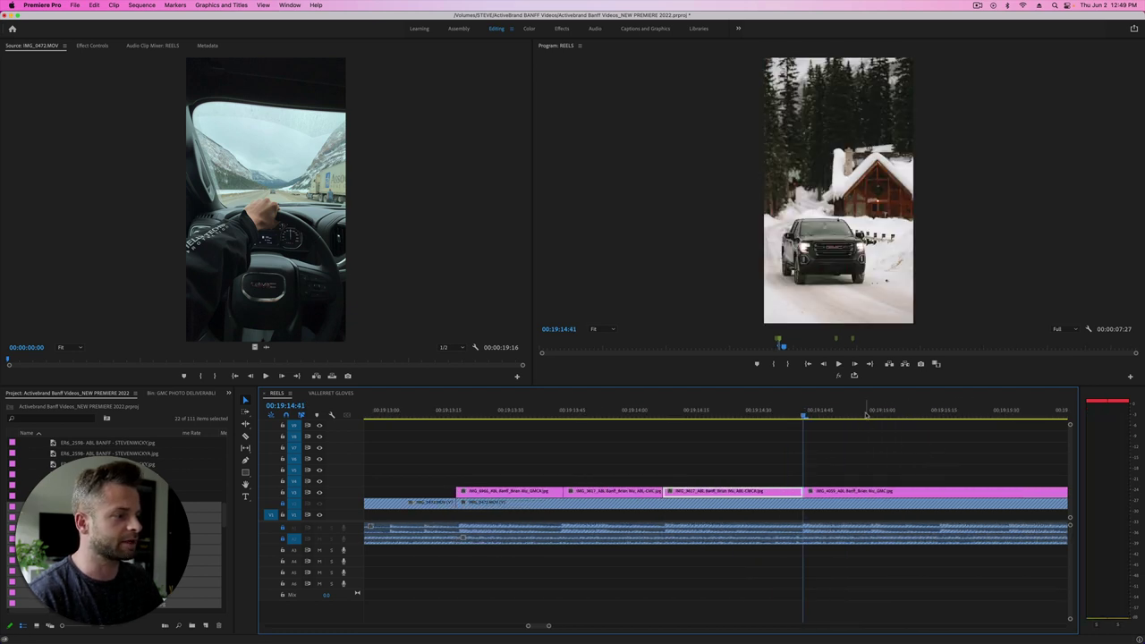
key("space")
key("space")
key("space")
key("space")
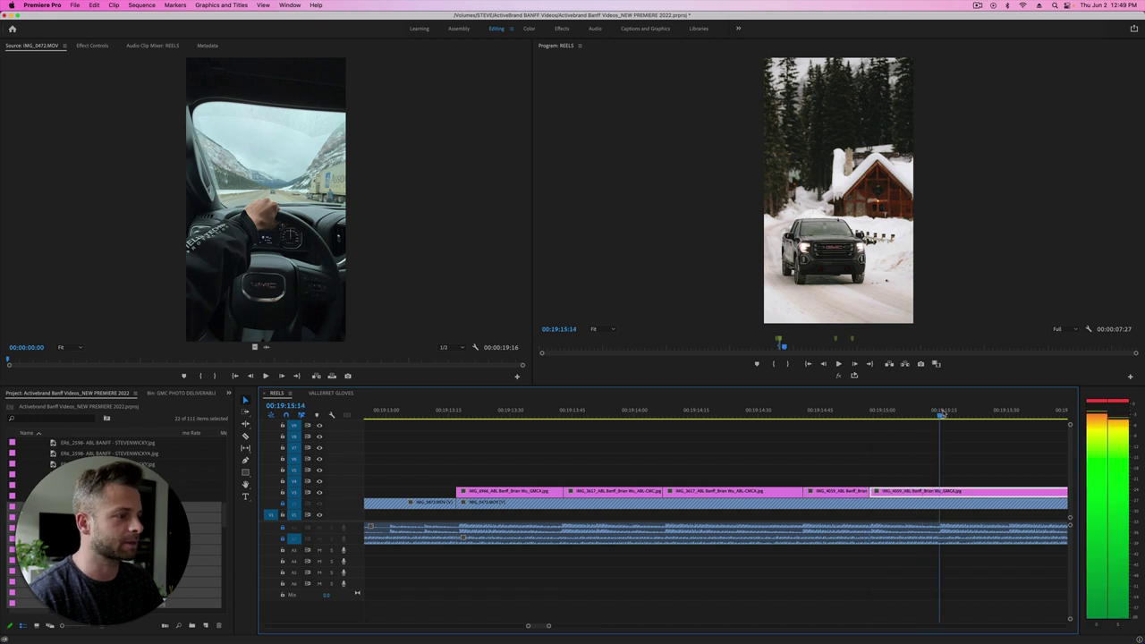
key("super+v")
Ripple trim the sixth and seventh photo clips to successive beats, ending the seventh at 00:19:15:56.
scroll(943, 412, "right", 3)
key("space")
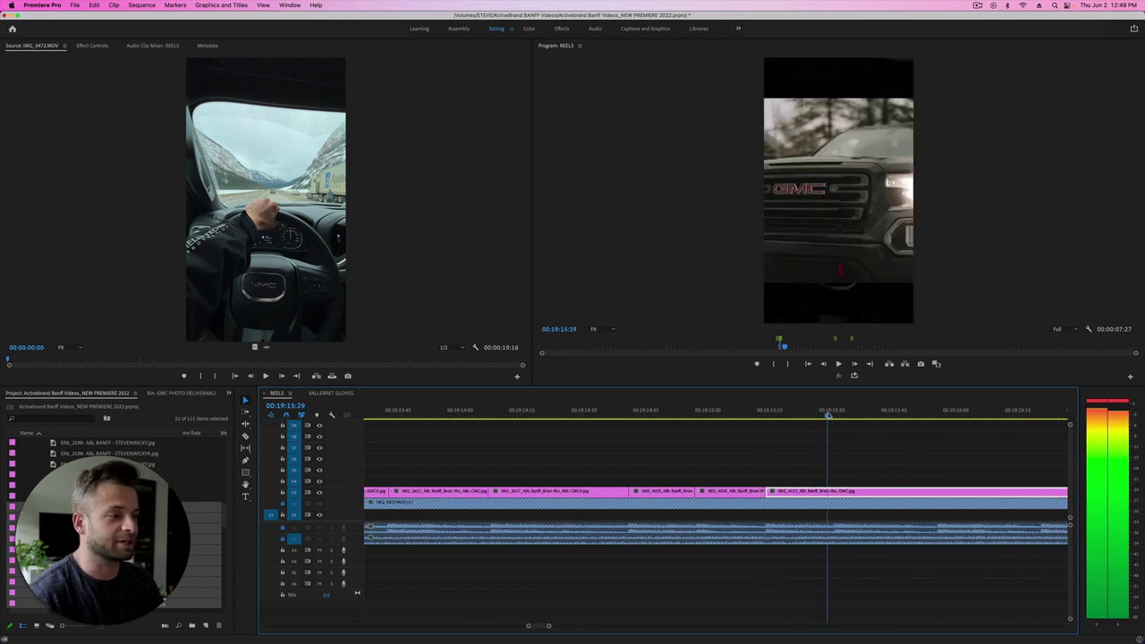
key("space")
key("space")
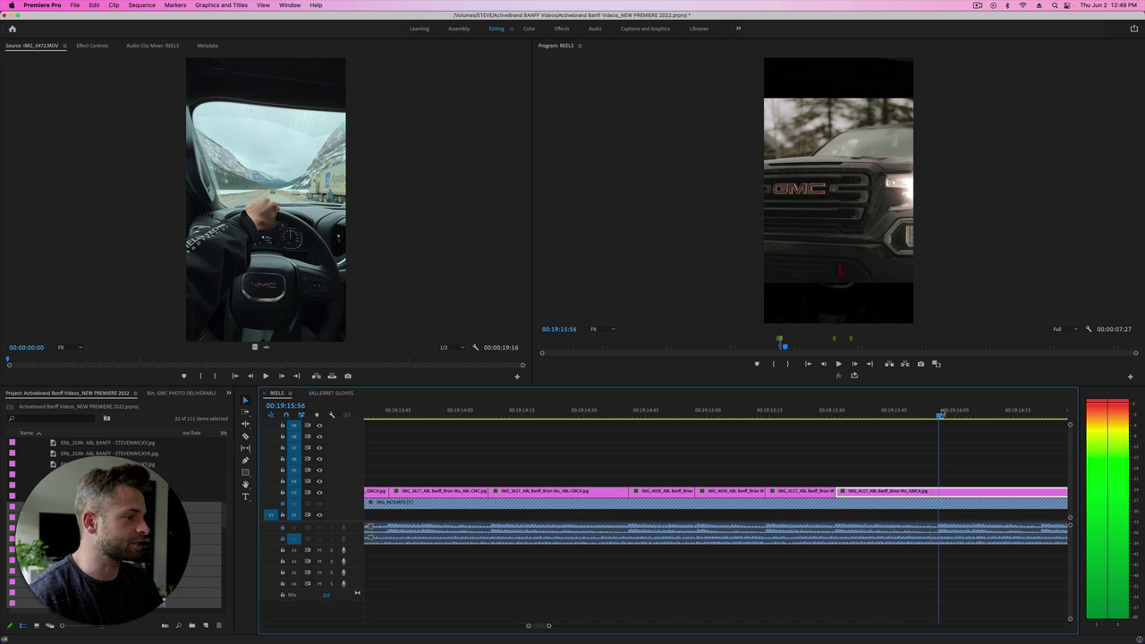
key("space")
Ripple trim the eighth and ninth photo clips to successive beats, ending the ninth at 00:19:16:54.
scroll(940, 412, "right", 3)
left_click_drag(854, 414, 896, 417)
key("w")
scroll(866, 413, "right", 3)
key("w")
scroll(896, 417, "right", 3)
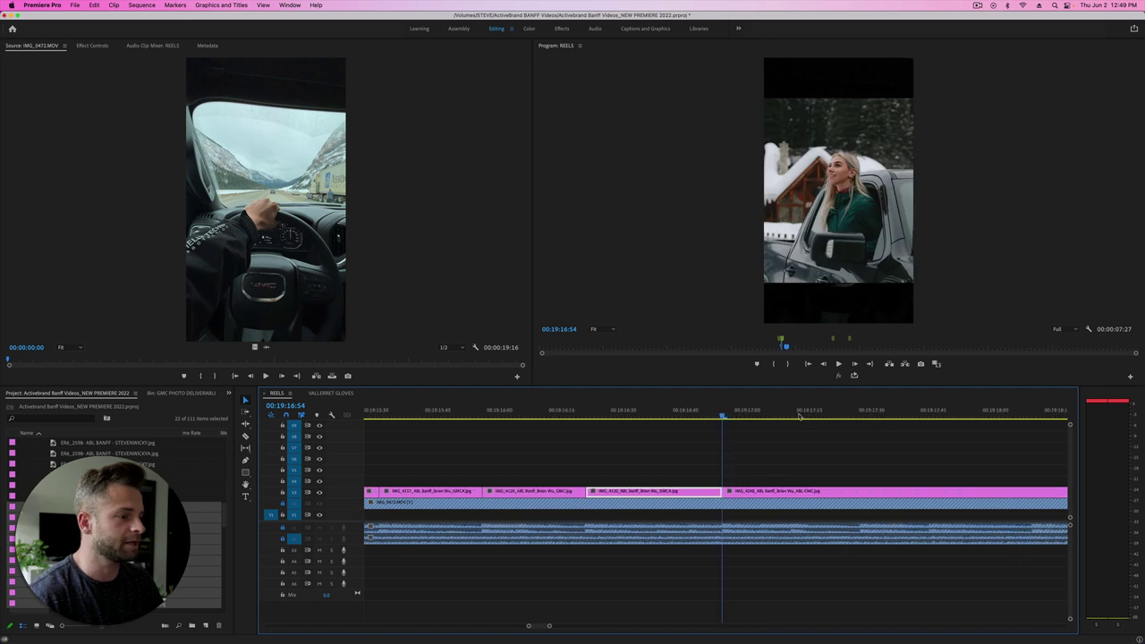
Ripple trim the tenth and eleventh photo clips to end on the beats at 00:19:17:26 and 00:19:17:44.
left_click_drag(800, 413, 862, 414)
key("super+v")
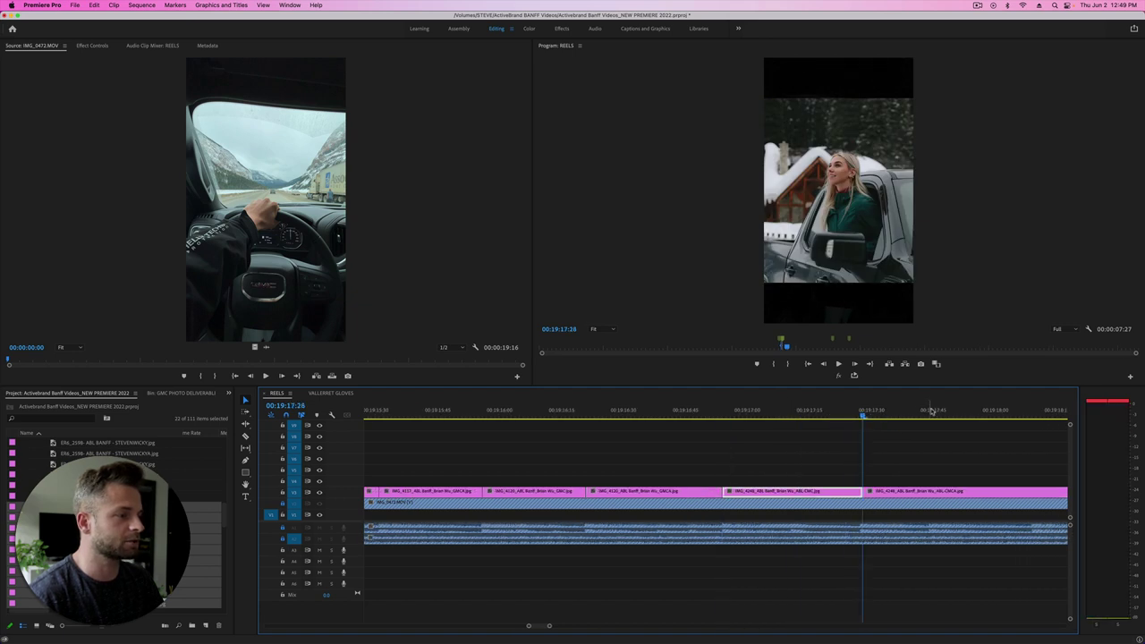
scroll(999, 450, "right", 5)
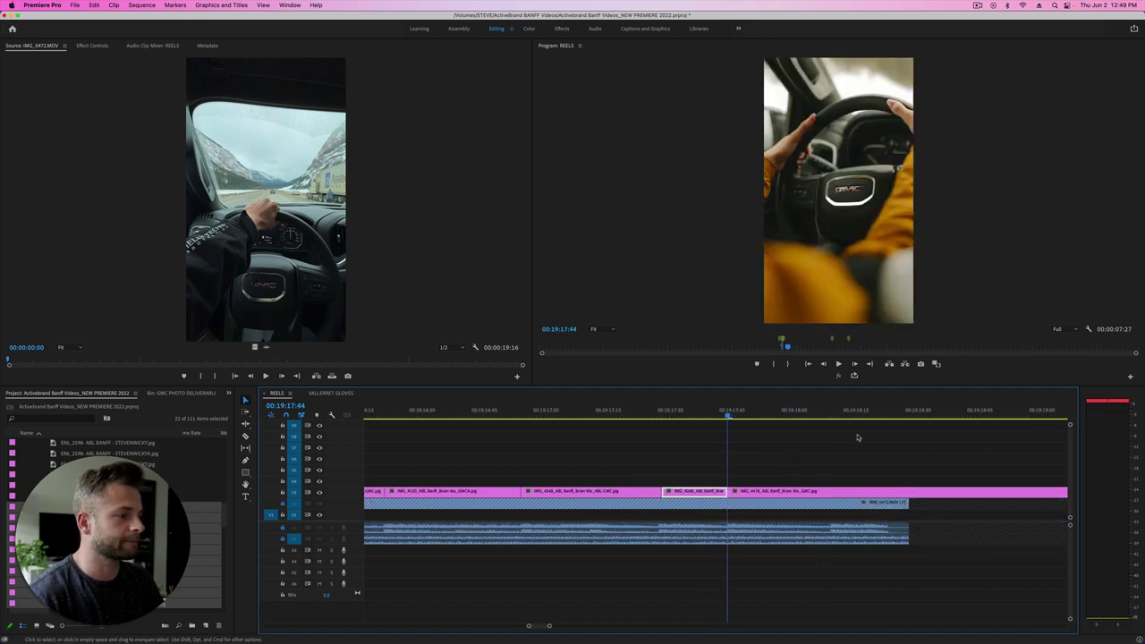
Ripple trim the twelfth photo to the beat at 00:19:18:08 and the thirteenth to the end of the music at 00:19:18:28.
left_click_drag(837, 417, 827, 419)
key("super+v")
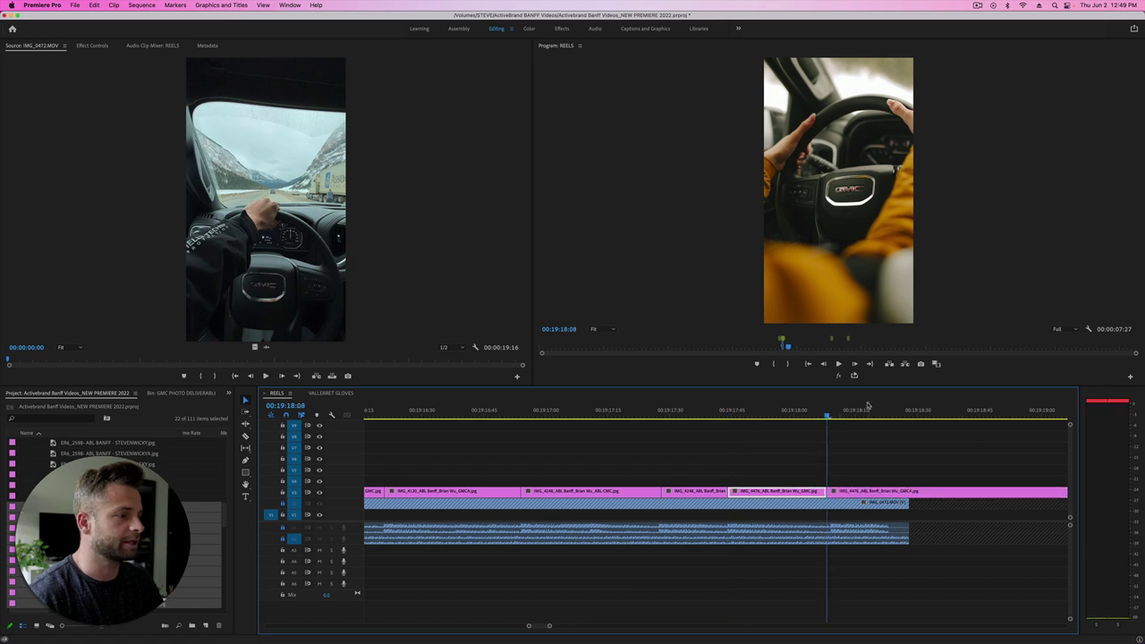
key("space")
key("space")
key("super+v")
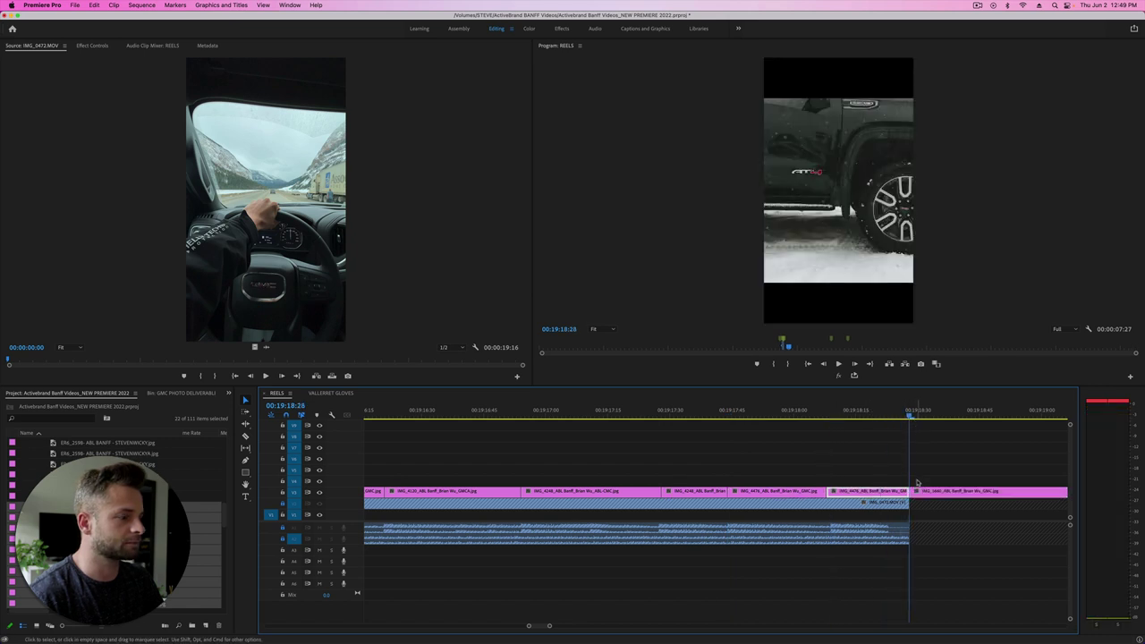
Select the leftover photo clips on V3 that extend past the end of the music.
key("minus")
key("minus")
key("minus")
key("minus")
key("minus")
key("minus")
key("minus")
key("minus")
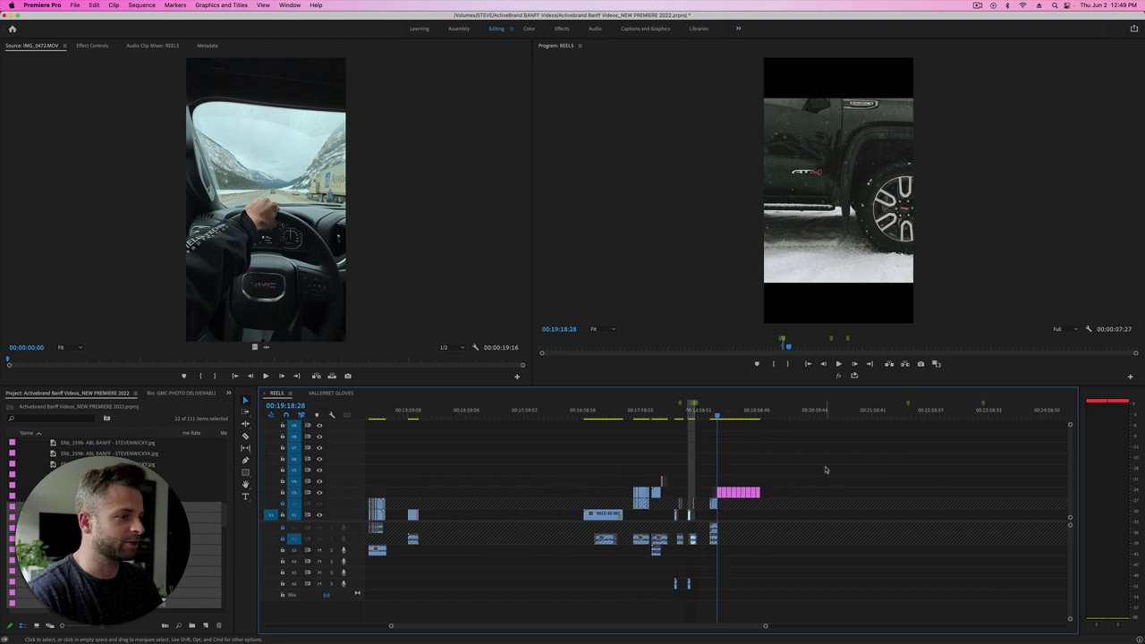
key("equal")
key("equal")
left_click_drag(901, 466, 799, 492)
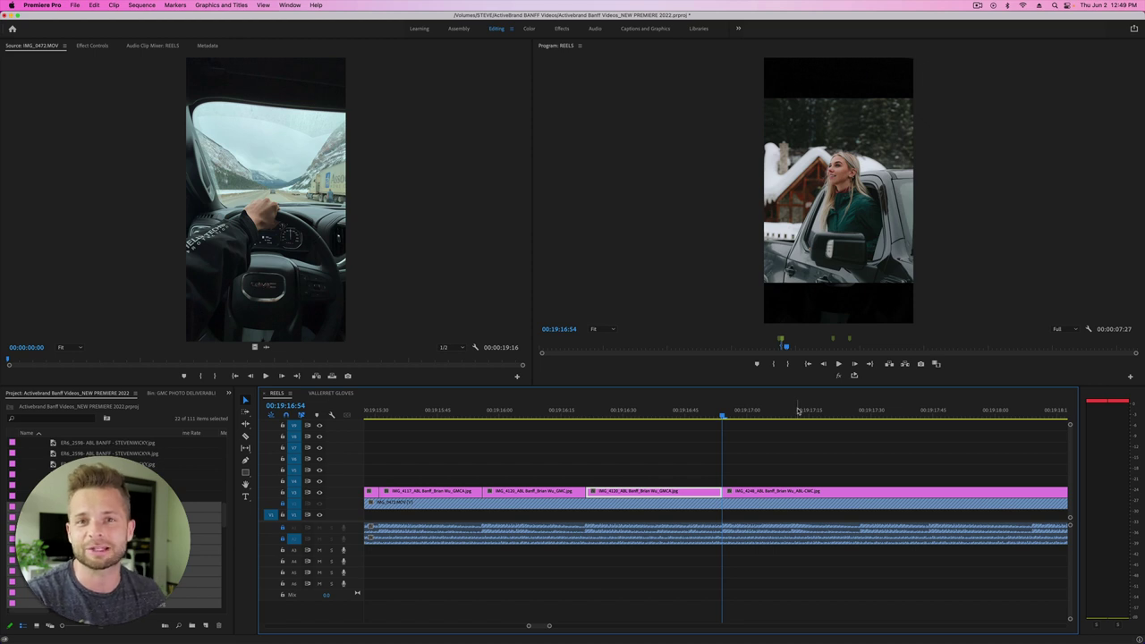
Play the sequence from 00:19:17:12 to listen for the next beat in the music.
left_click(797, 410)
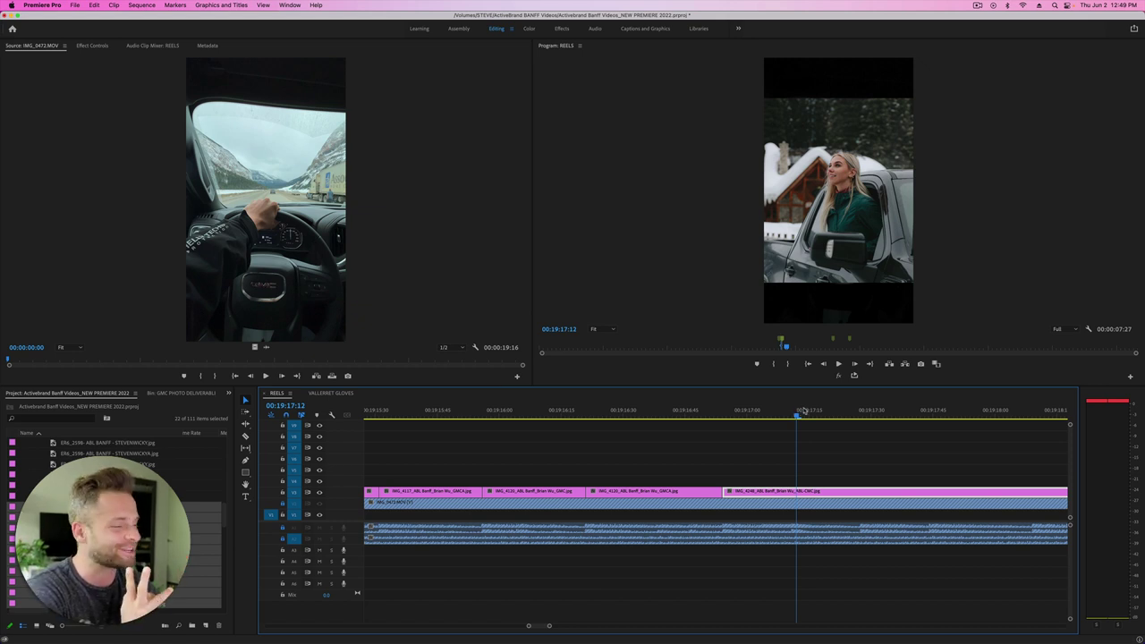
key("space")
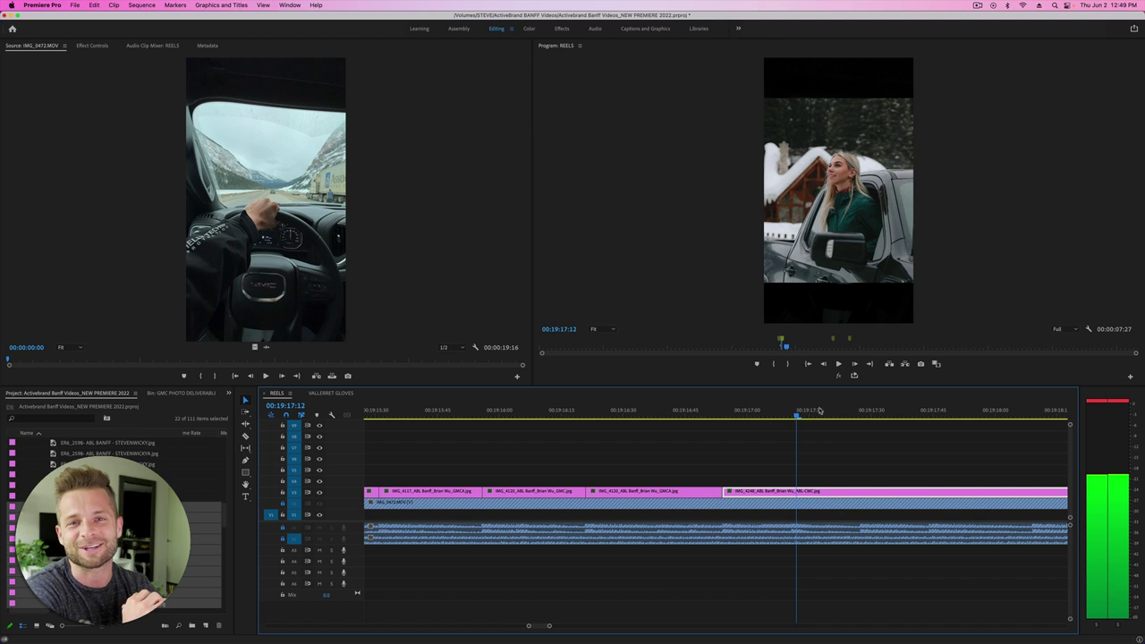